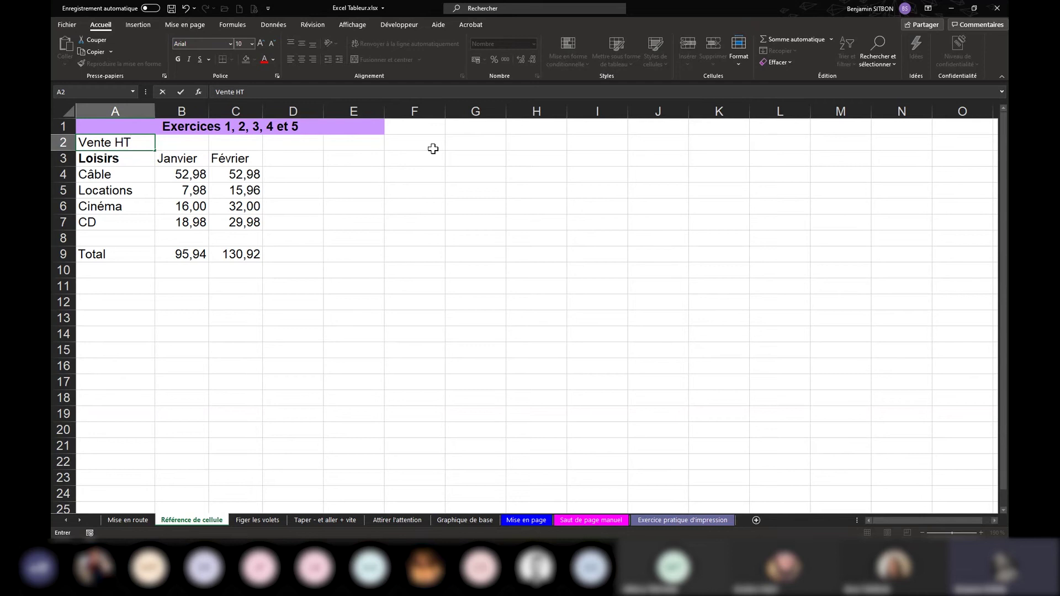
- Enter the title "Vente TTC" in cell G2
click(473, 142)
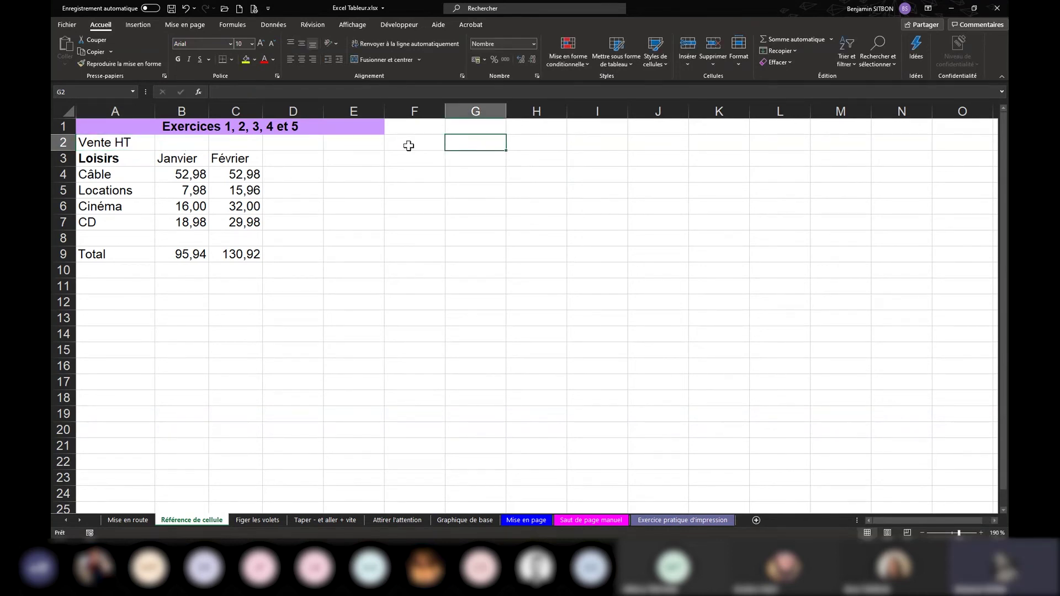
text(Vente TTC)
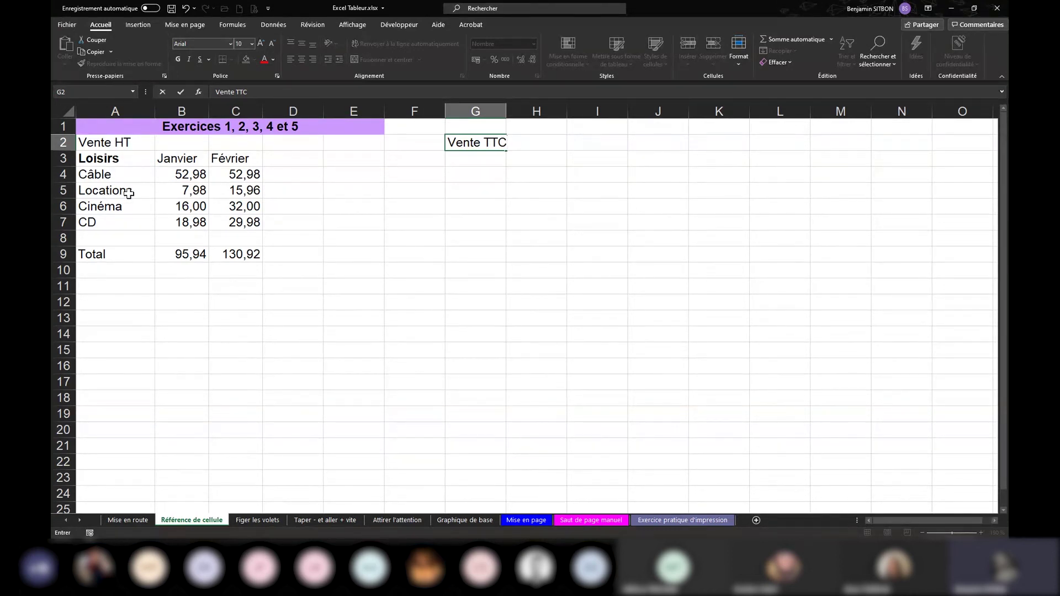
click(225, 194)
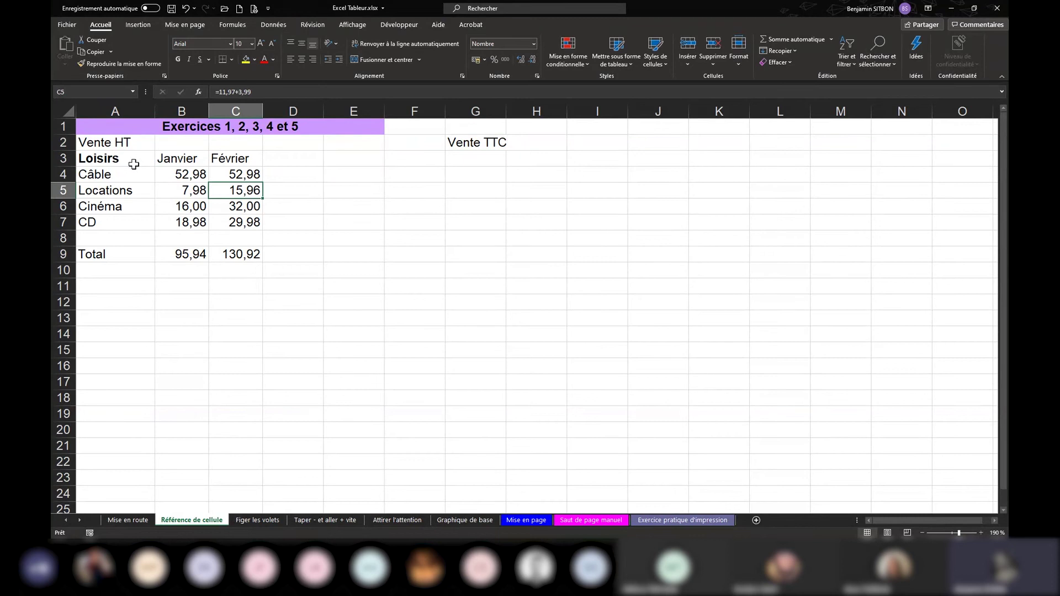
- Apply the Sortie cell style to the header cells A3:C3 (Loisirs, Janvier, Février)
drag(129, 159, 232, 159)
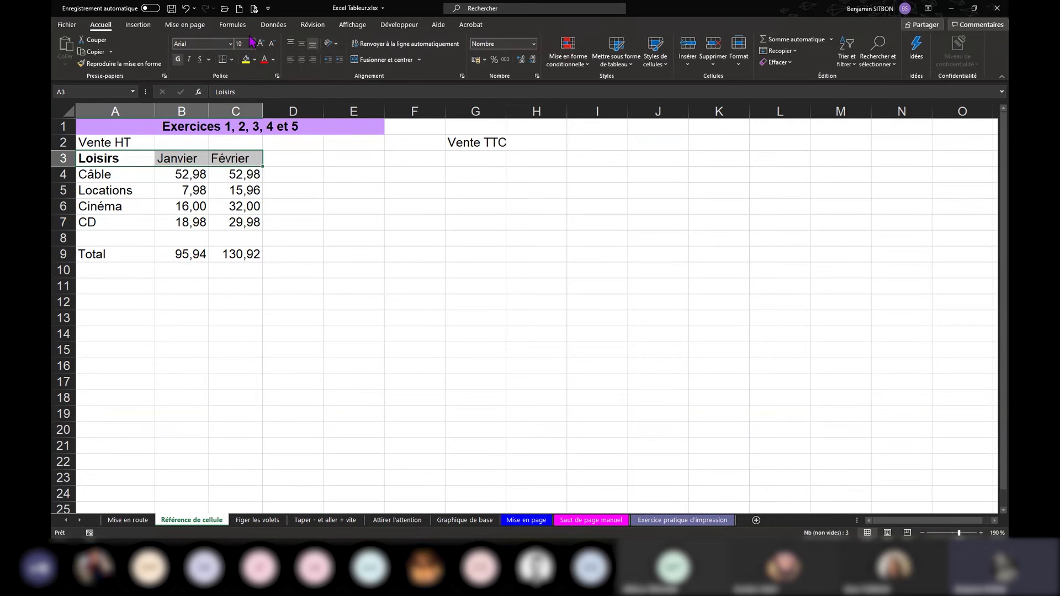
click(254, 60)
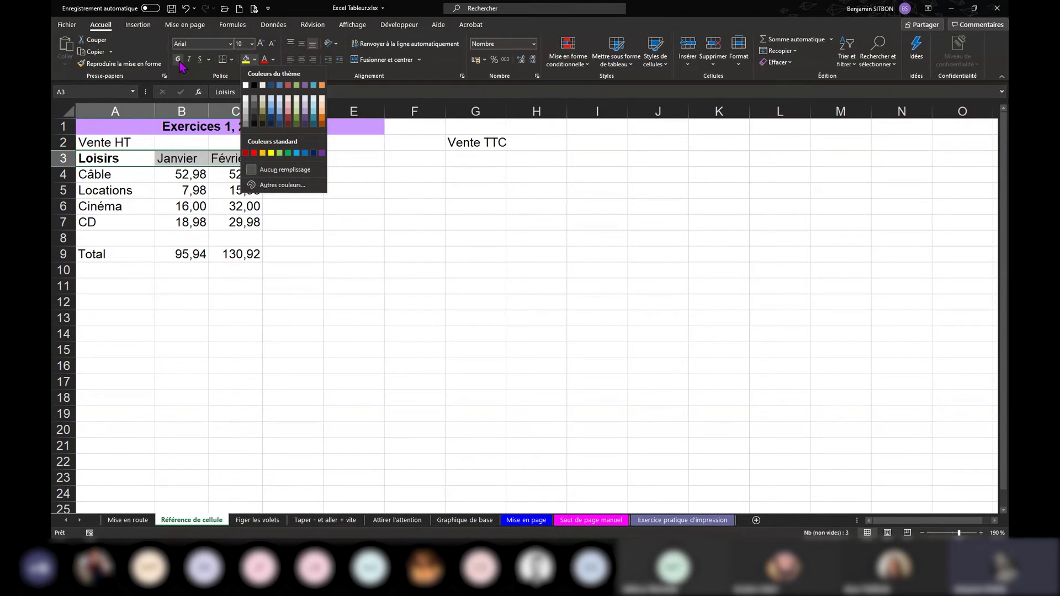
key(Escape)
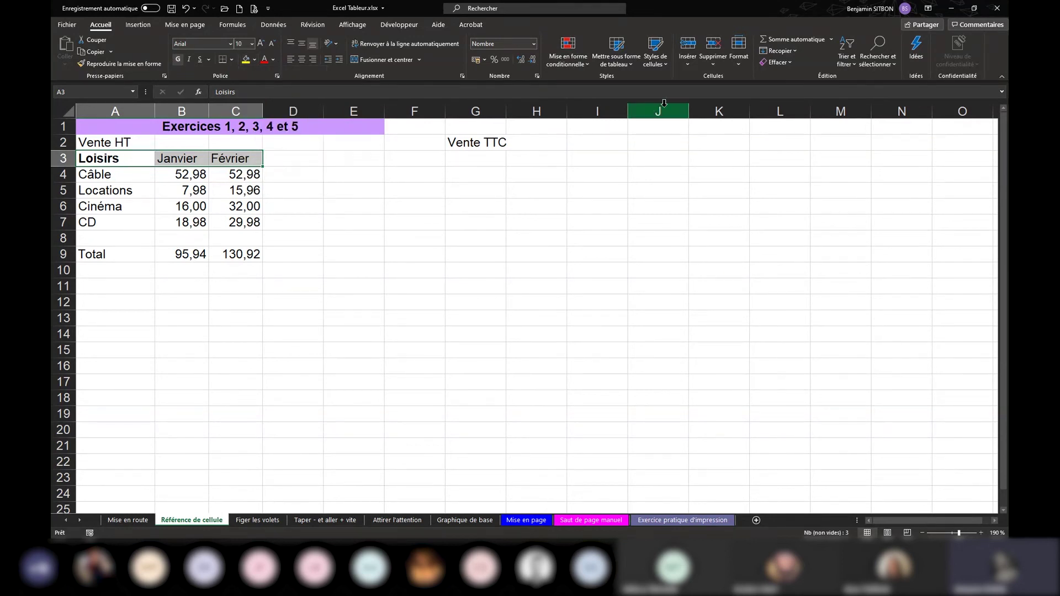
click(667, 65)
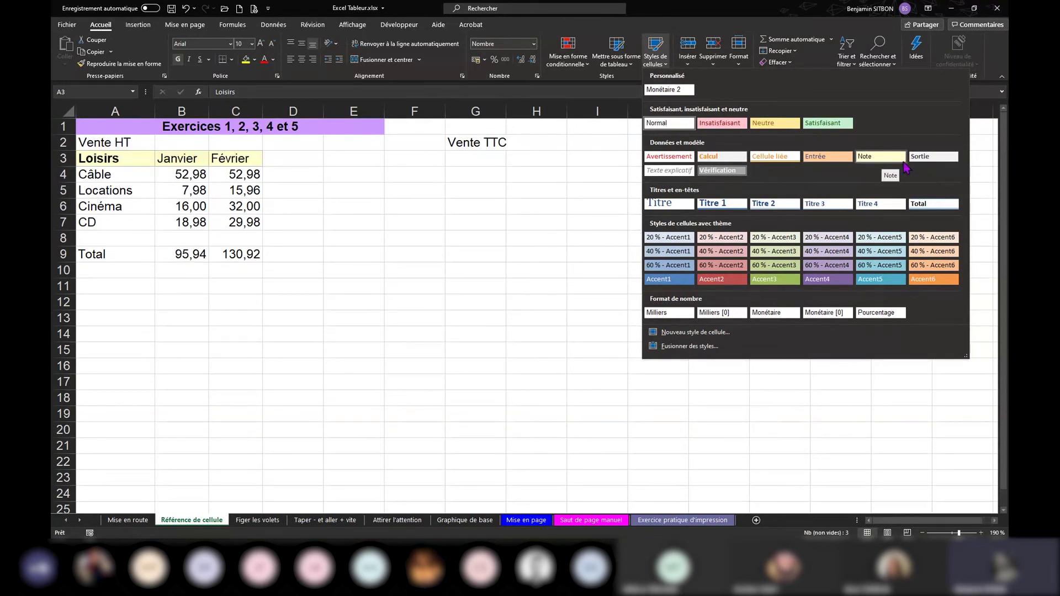
click(932, 158)
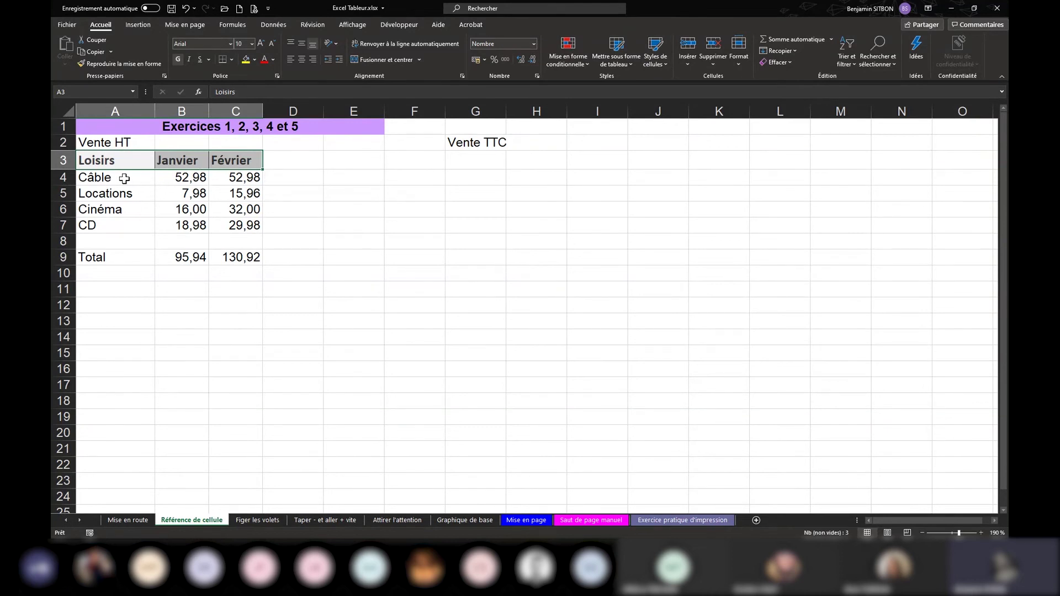
- Apply the Calcul cell style to the category labels in A4:A7, from Câble to CD
drag(123, 178, 124, 224)
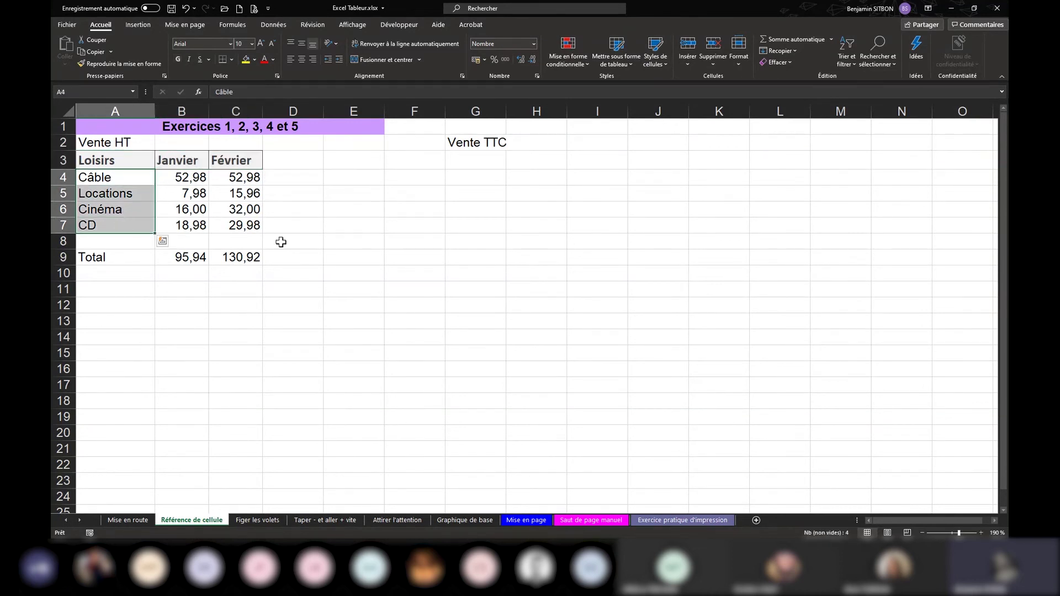
click(656, 60)
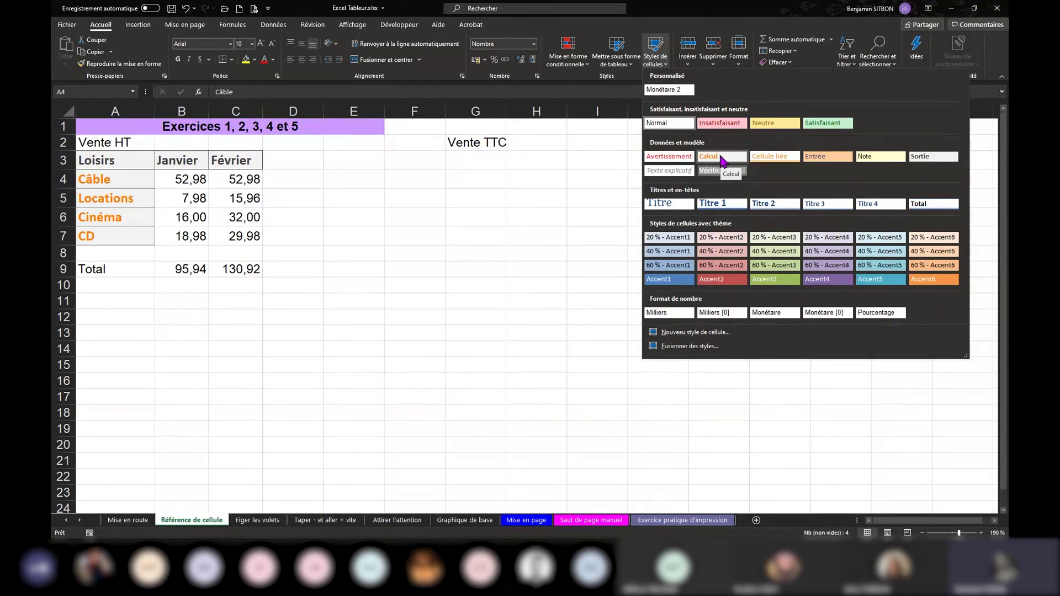
click(722, 158)
click(245, 200)
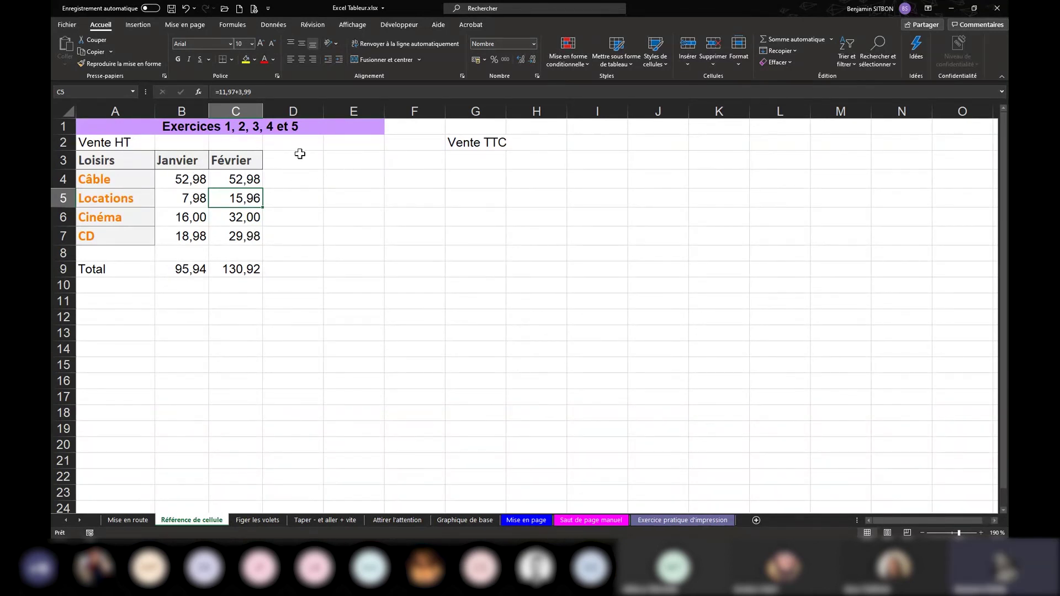
- Enter the heading "taux de TVA" in cell E3 and autofit column E to its text
click(361, 155)
text(ta)
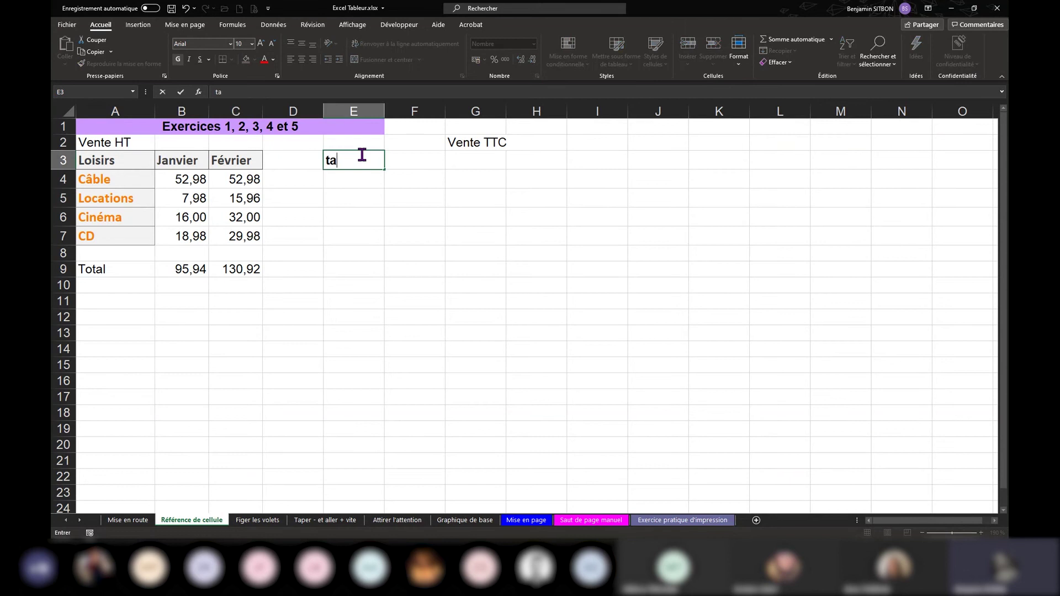
text(ux de TVA)
click(356, 217)
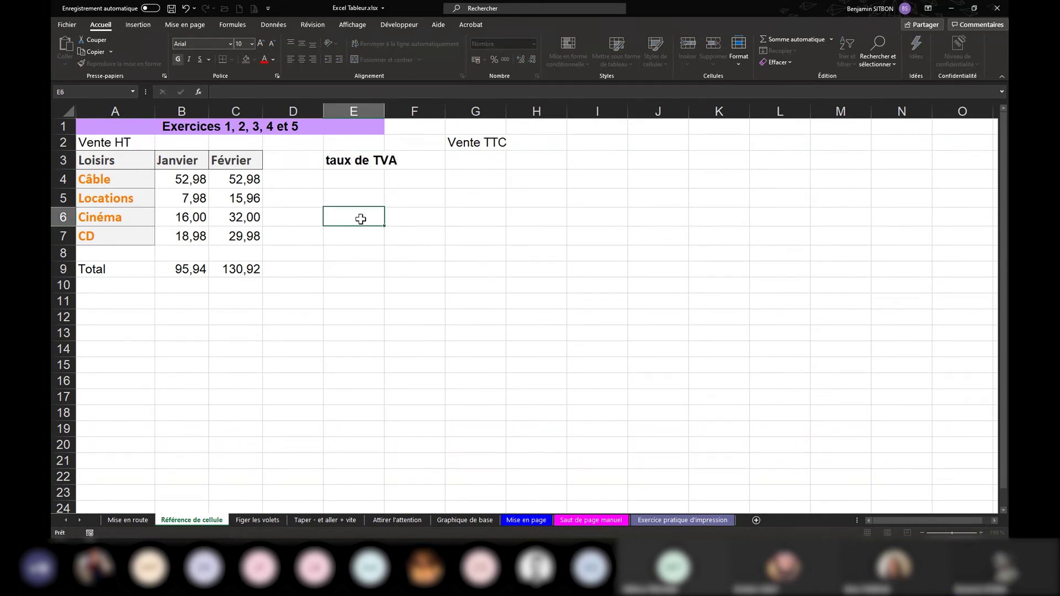
click(360, 162)
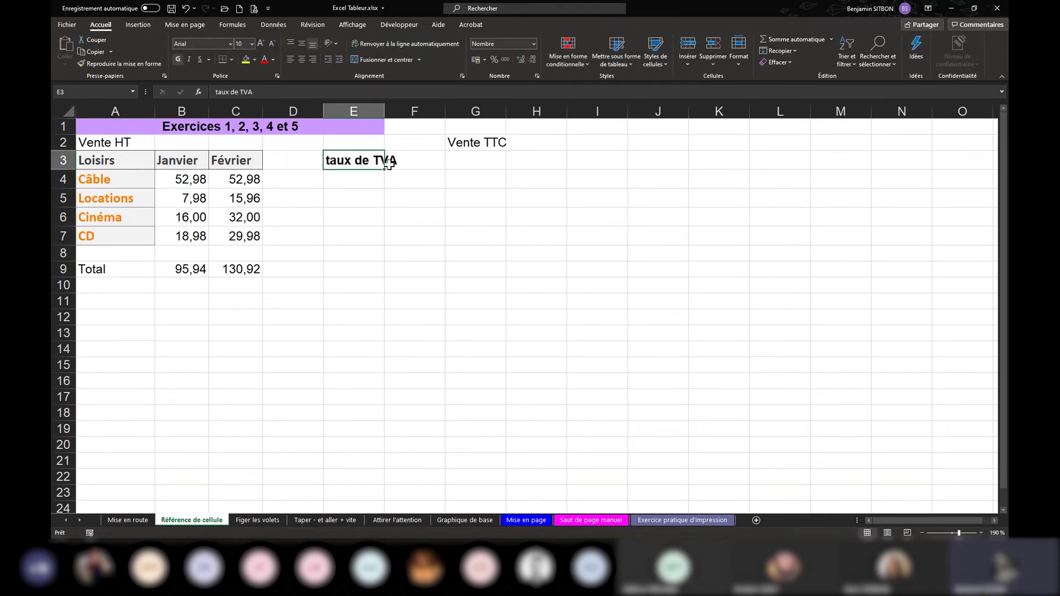
double_click(385, 112)
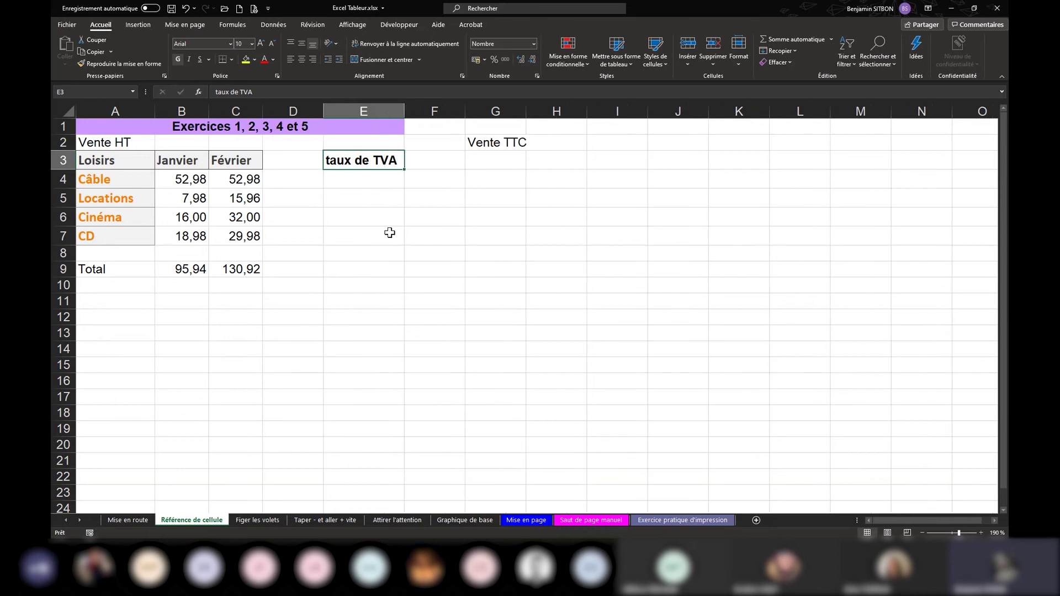
- Enter 20% in cell E4 under the taux de TVA heading
click(365, 183)
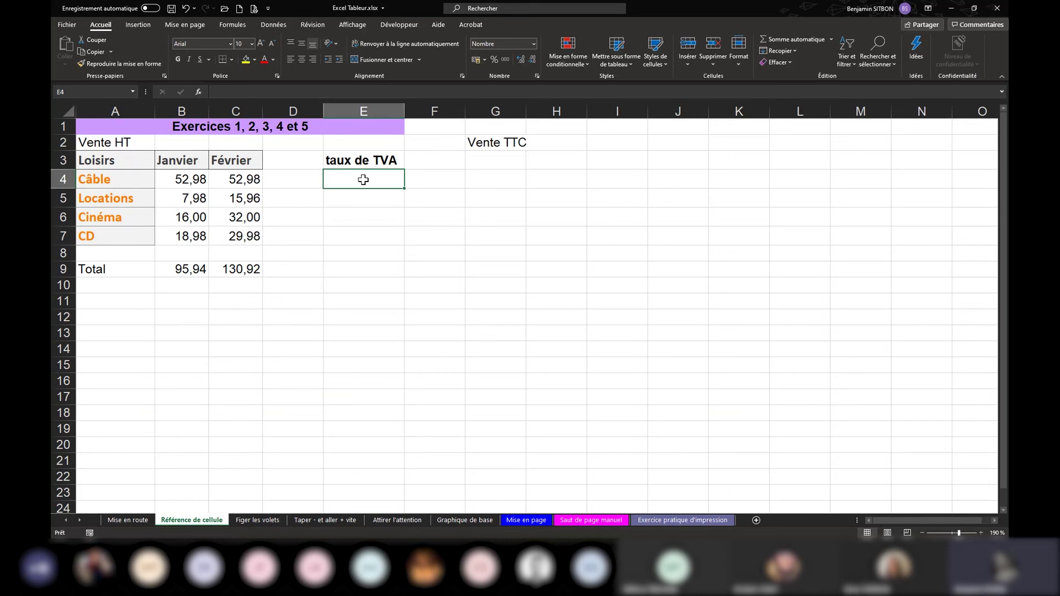
text(20)
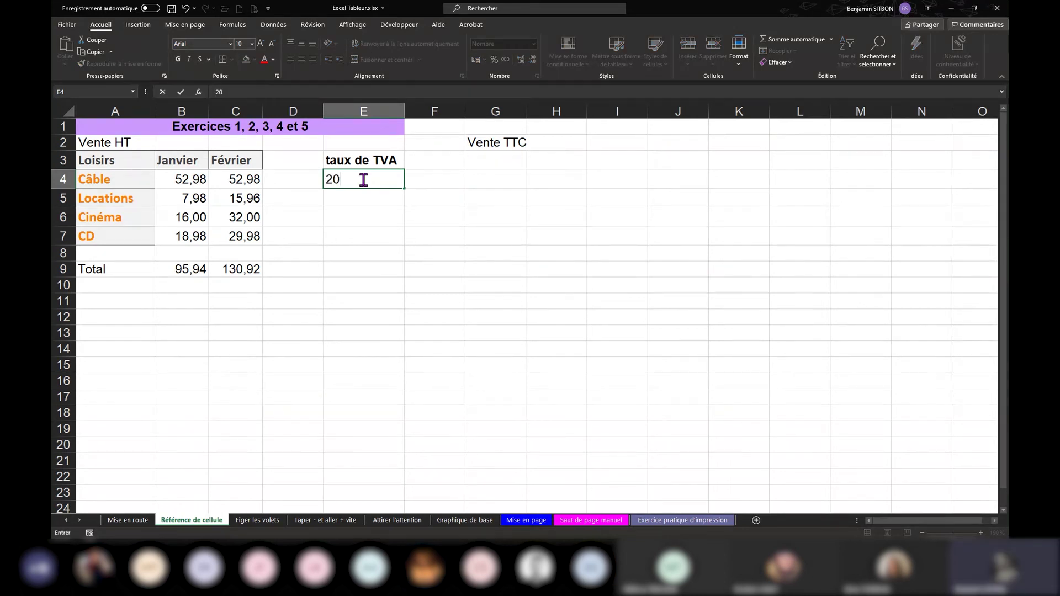
text(%)
key(Return)
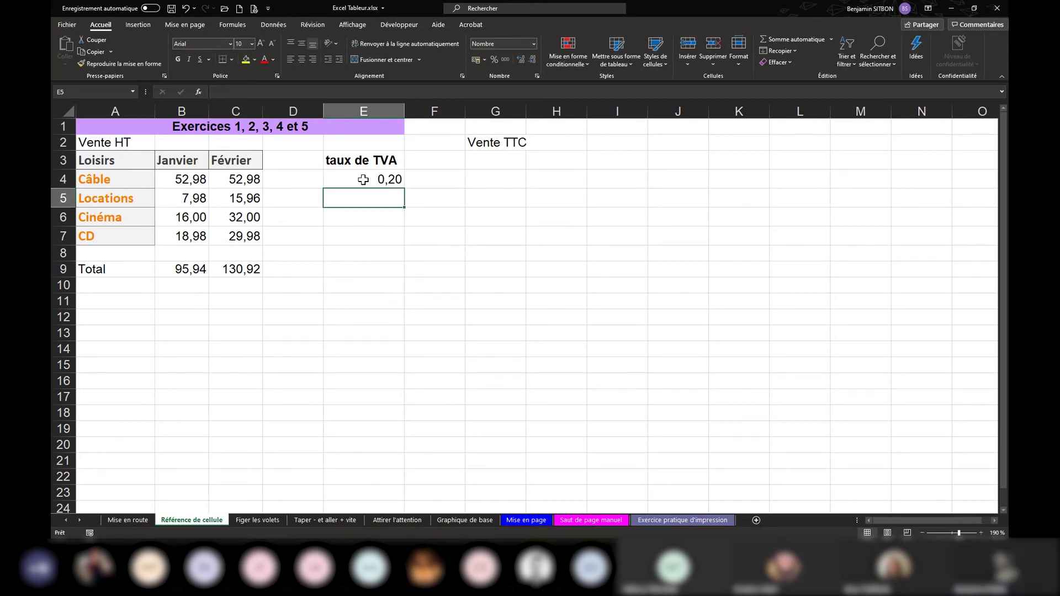
- Format the VAT rate in E4 as Pourcentage with no decimal places
click(369, 178)
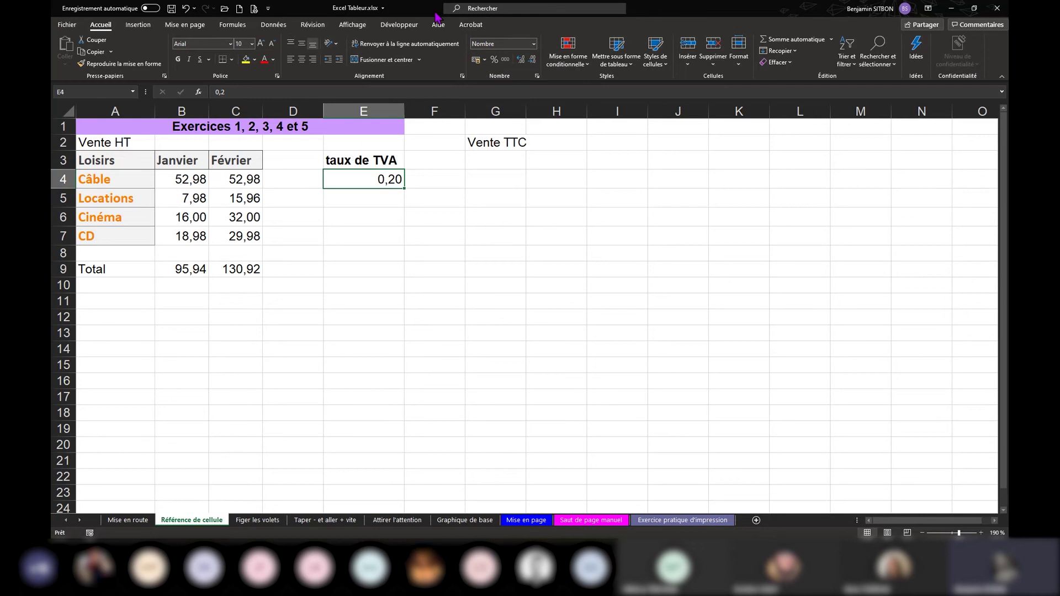
click(534, 44)
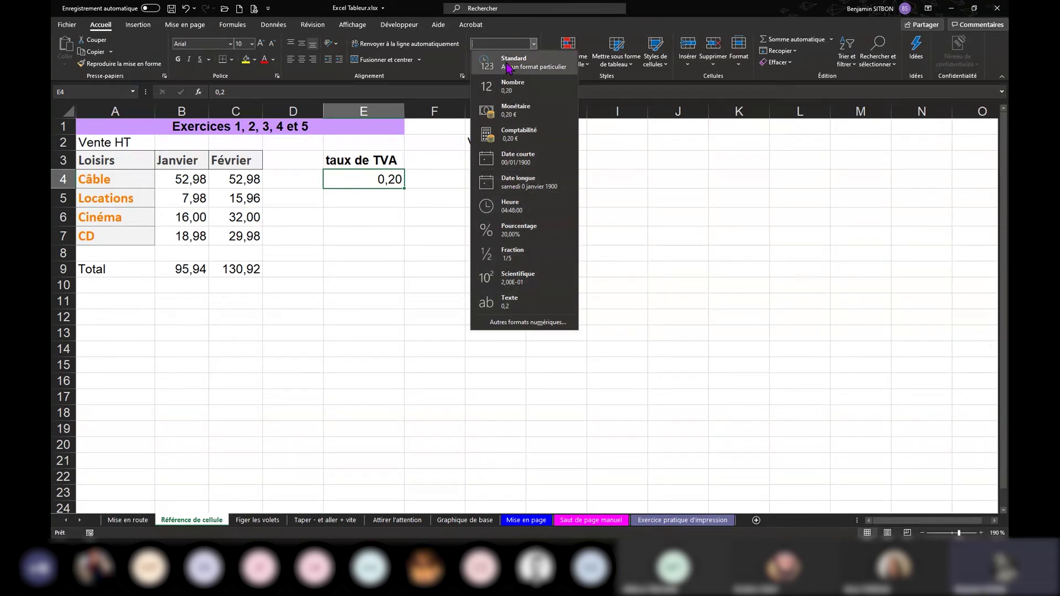
click(521, 230)
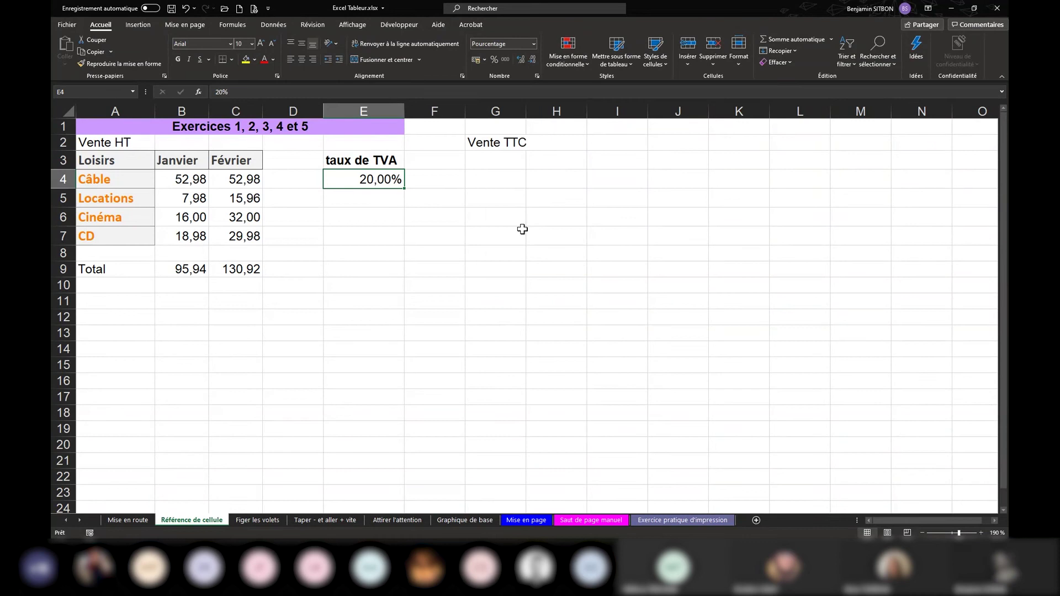
click(533, 60)
click(533, 60)
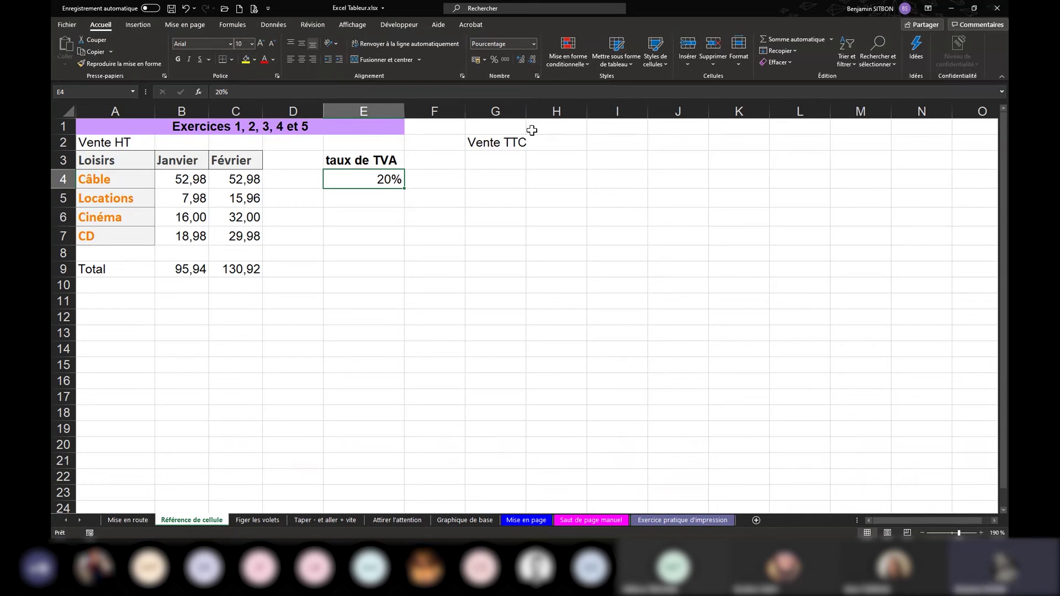
click(494, 60)
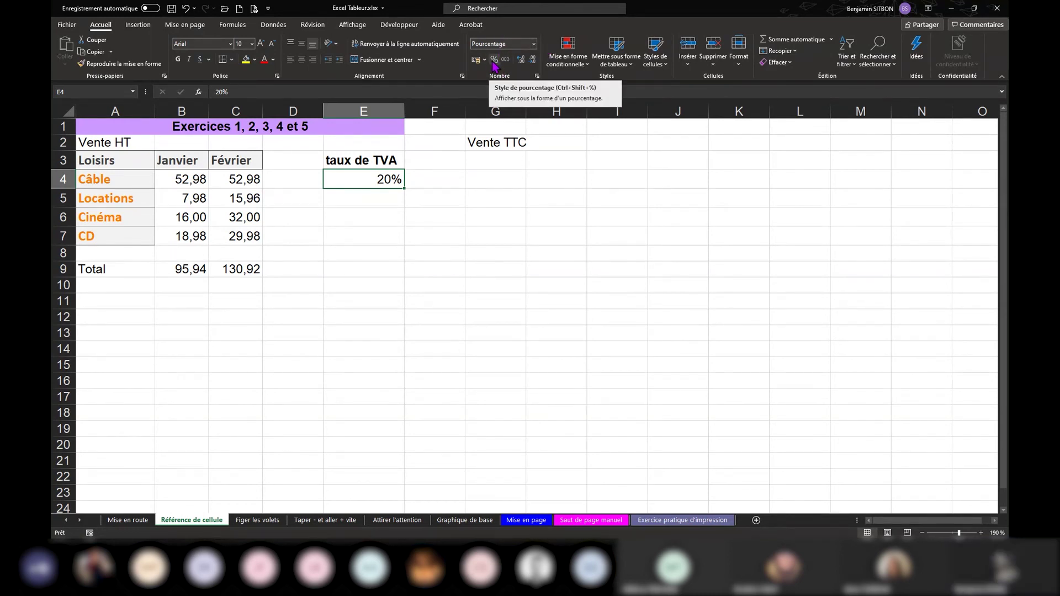
- Apply the Calcul cell style to the taux de TVA heading in E3
click(366, 194)
click(358, 164)
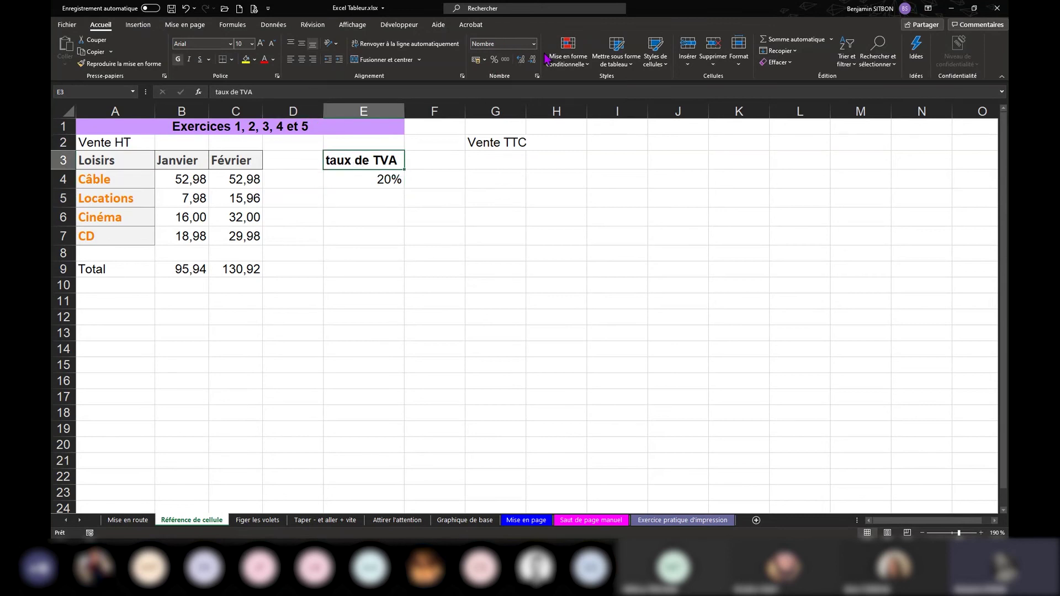
click(663, 69)
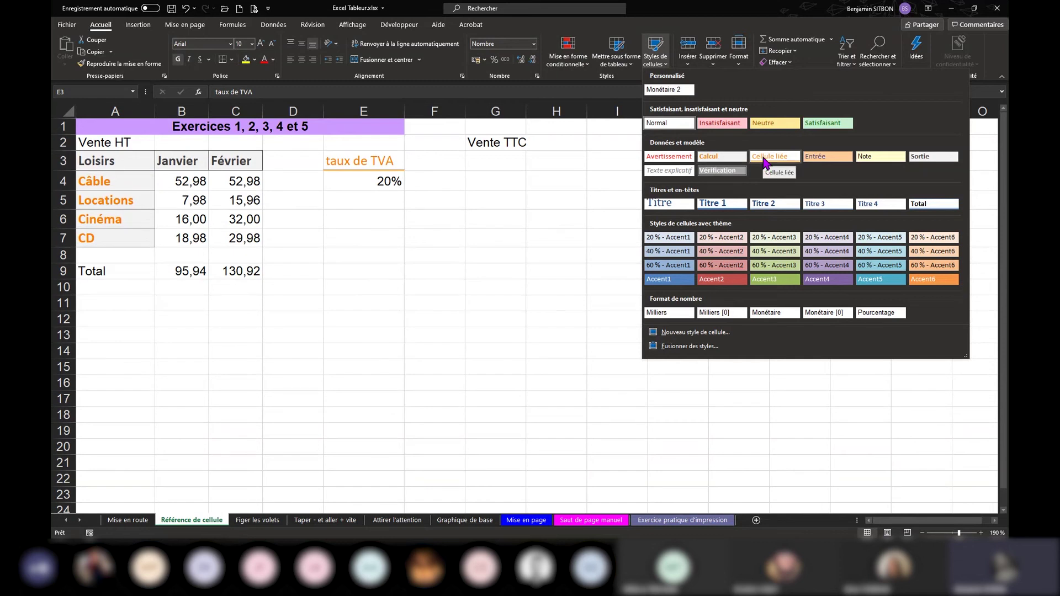
click(725, 158)
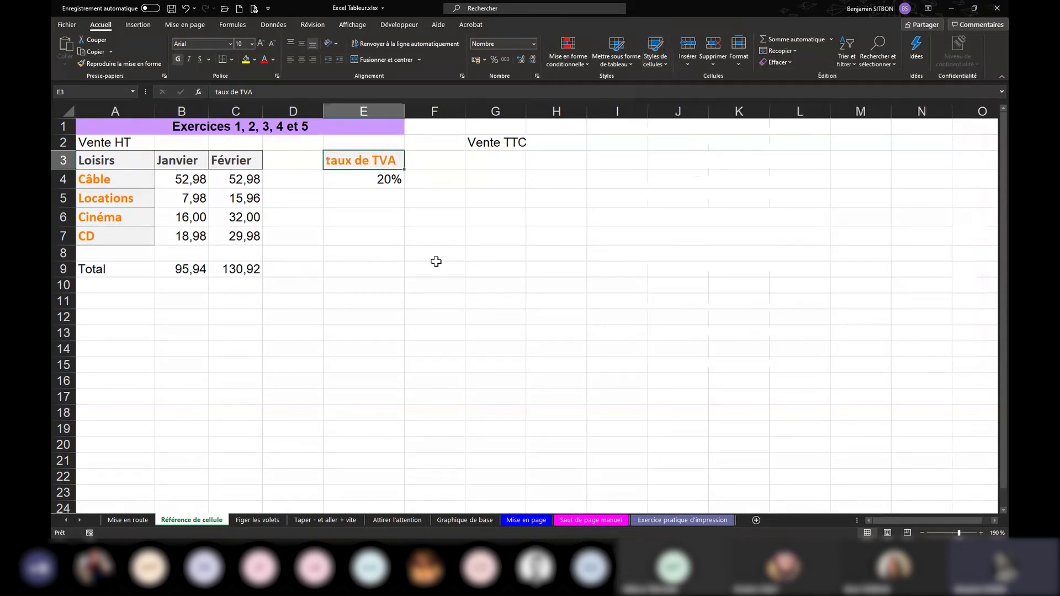
click(435, 265)
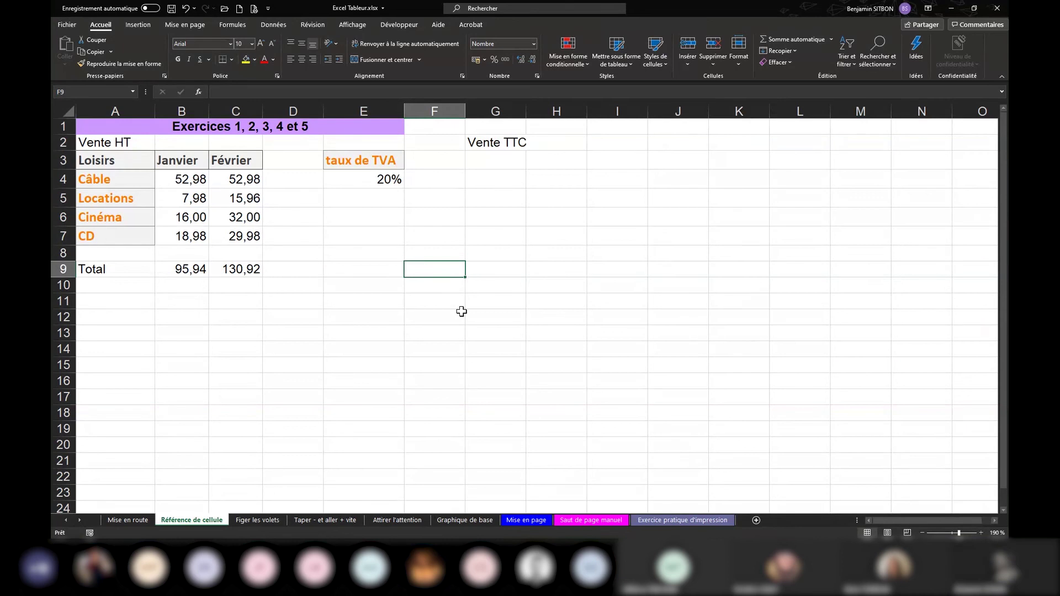
click(380, 175)
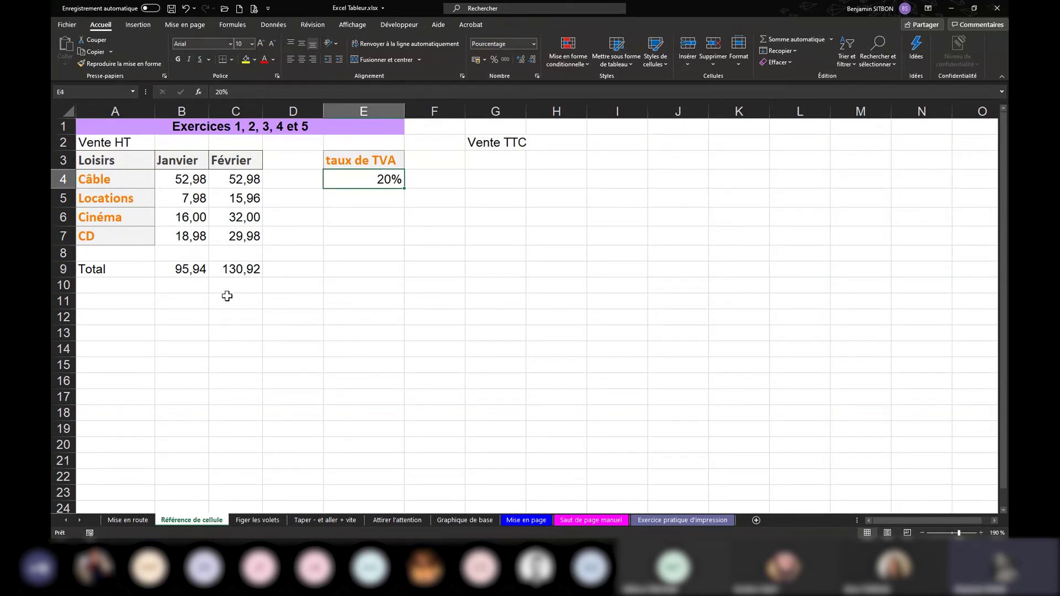
drag(193, 179, 247, 238)
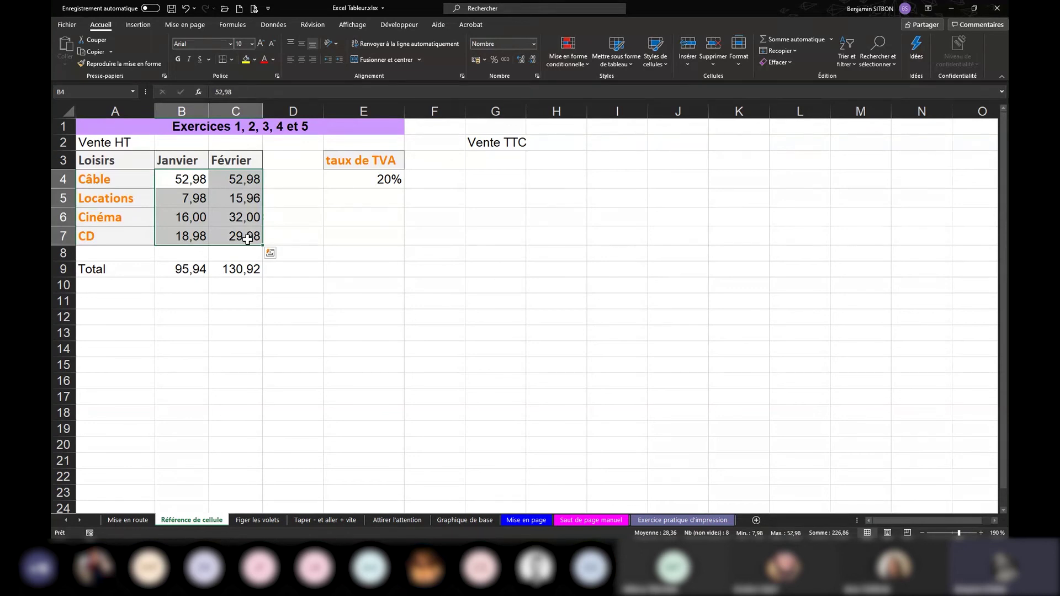
click(194, 178)
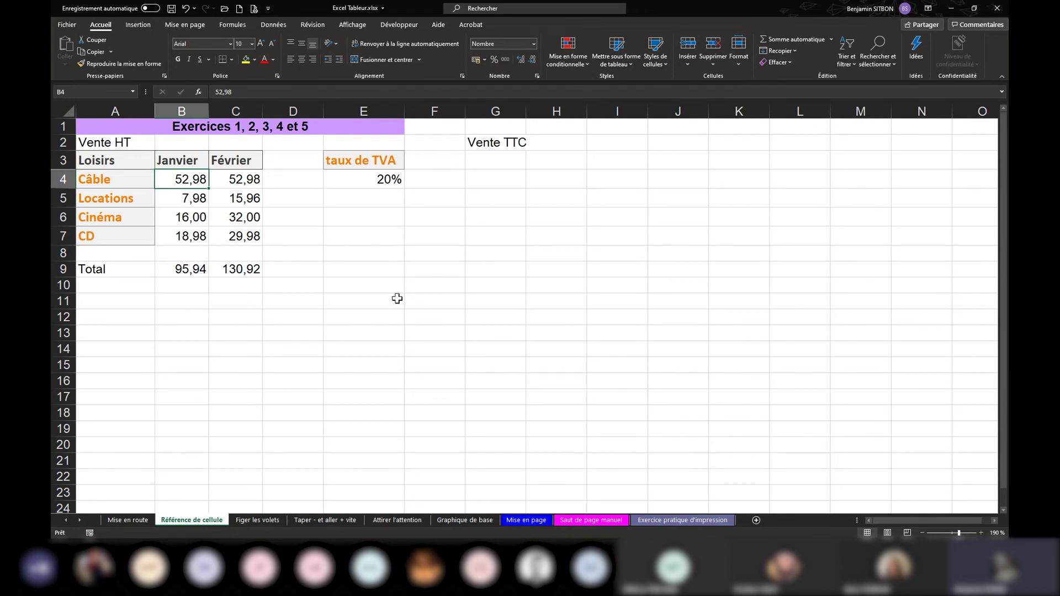
click(378, 180)
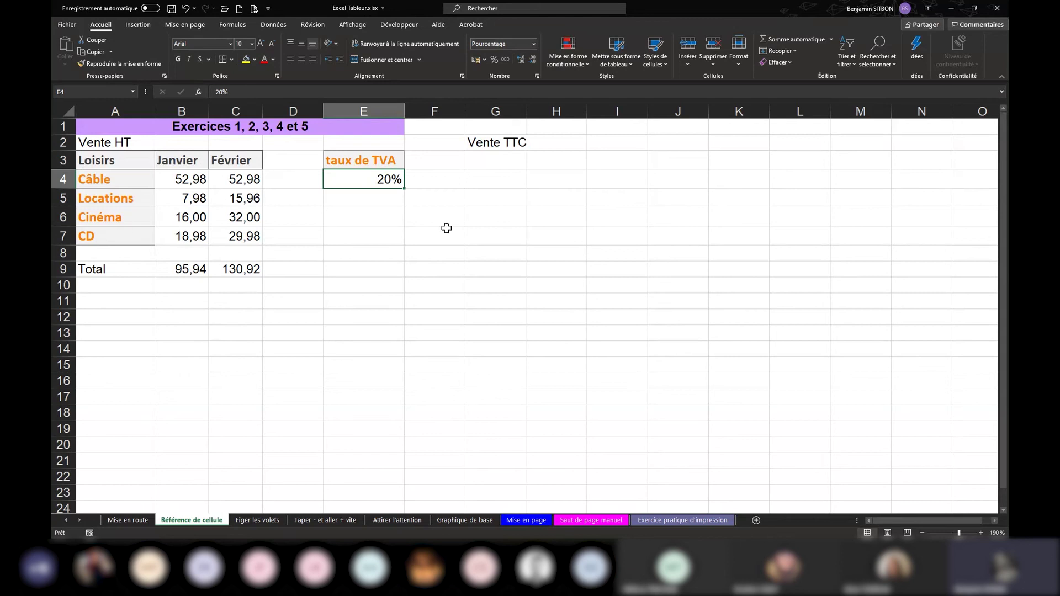
- Copy the Vente HT table A3:C7 to G3 under Vente TTC and clear the copied amounts in H4:I7
drag(96, 169, 241, 233)
key(ctrl+c)
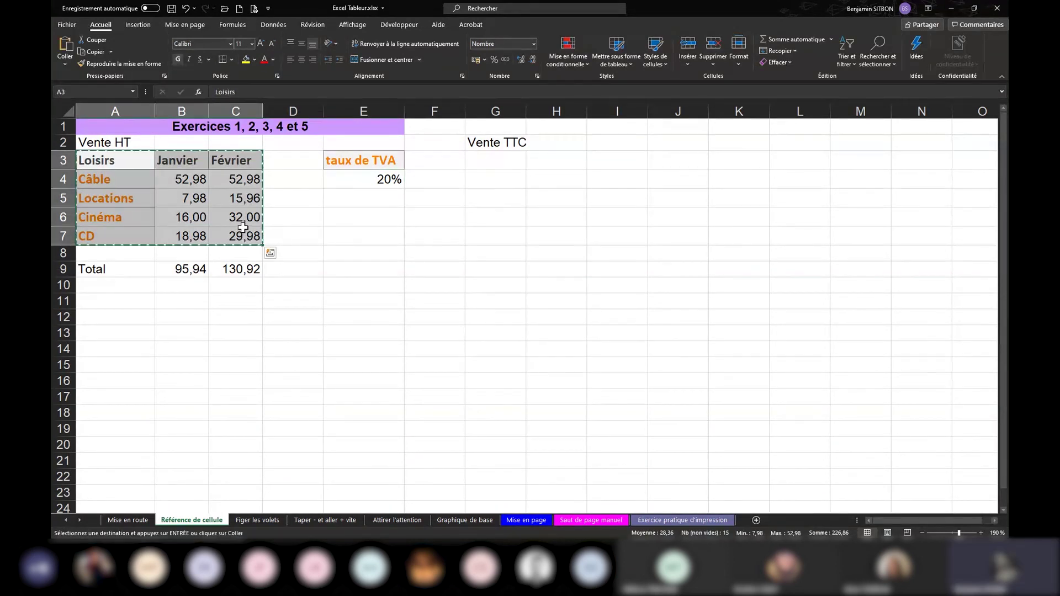
click(491, 163)
key(ctrl+v)
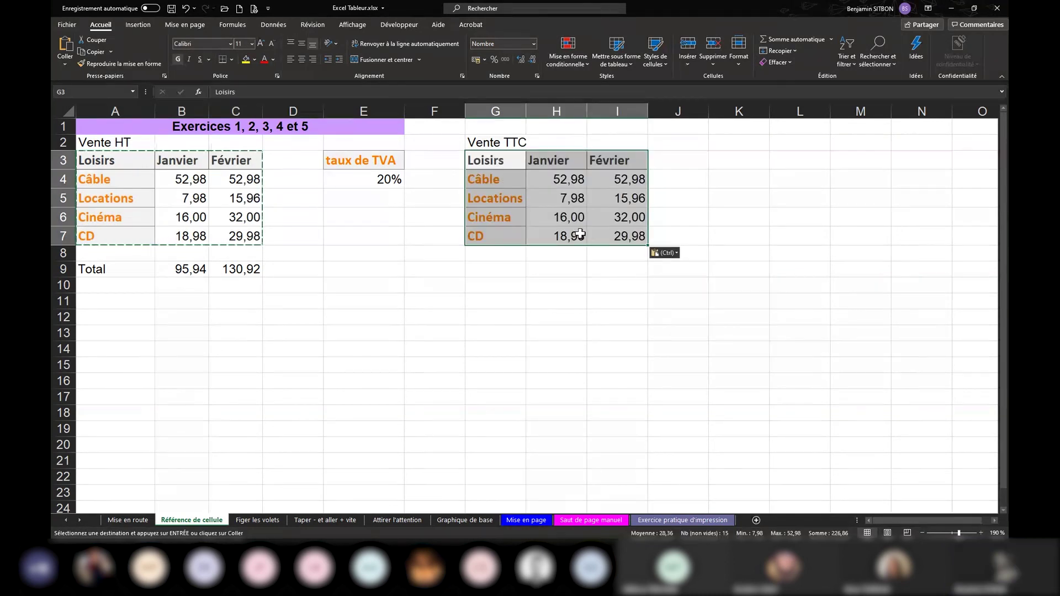
drag(569, 178, 622, 233)
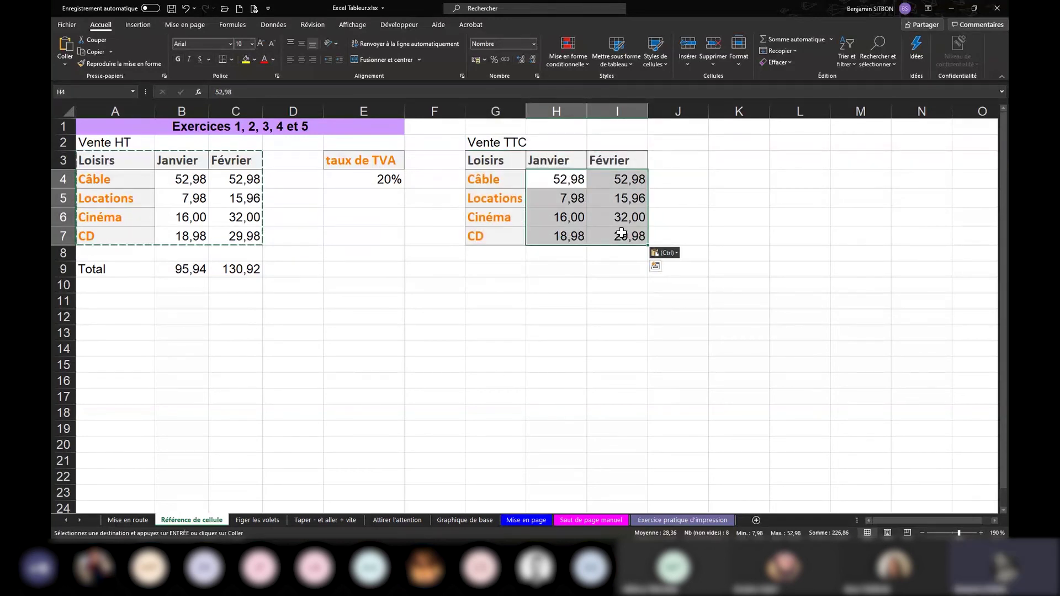
key(Delete)
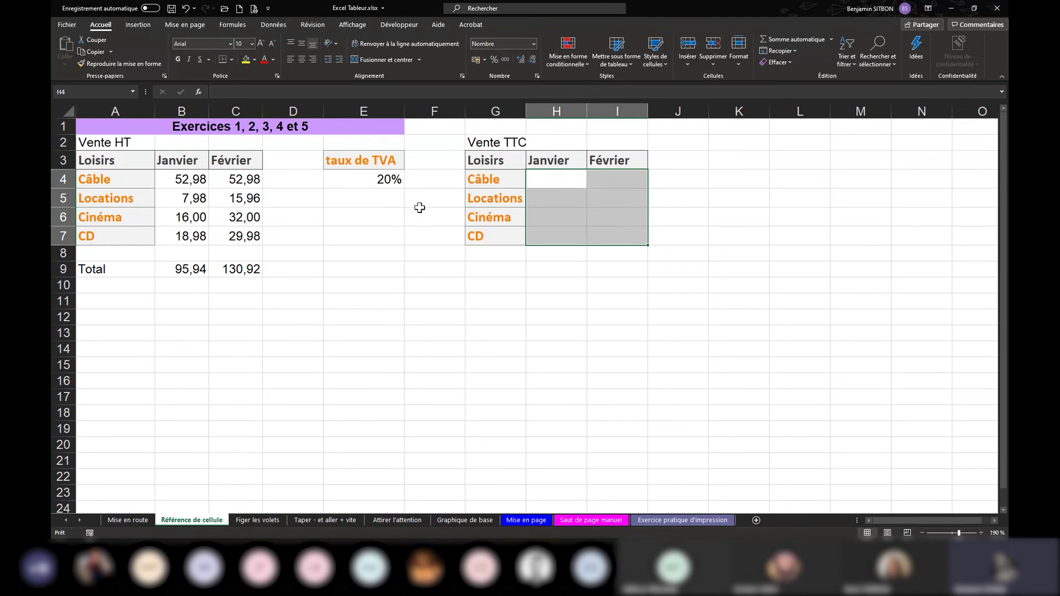
- Enter the note MontantHT*(1+tauxTVA) as text in cell E6
click(353, 218)
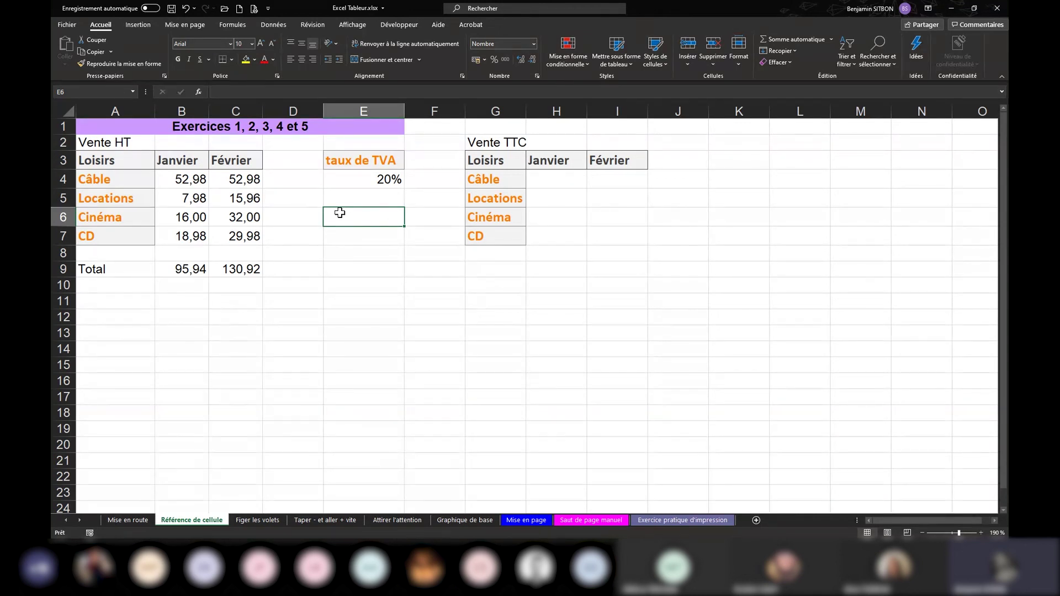
text(Mon)
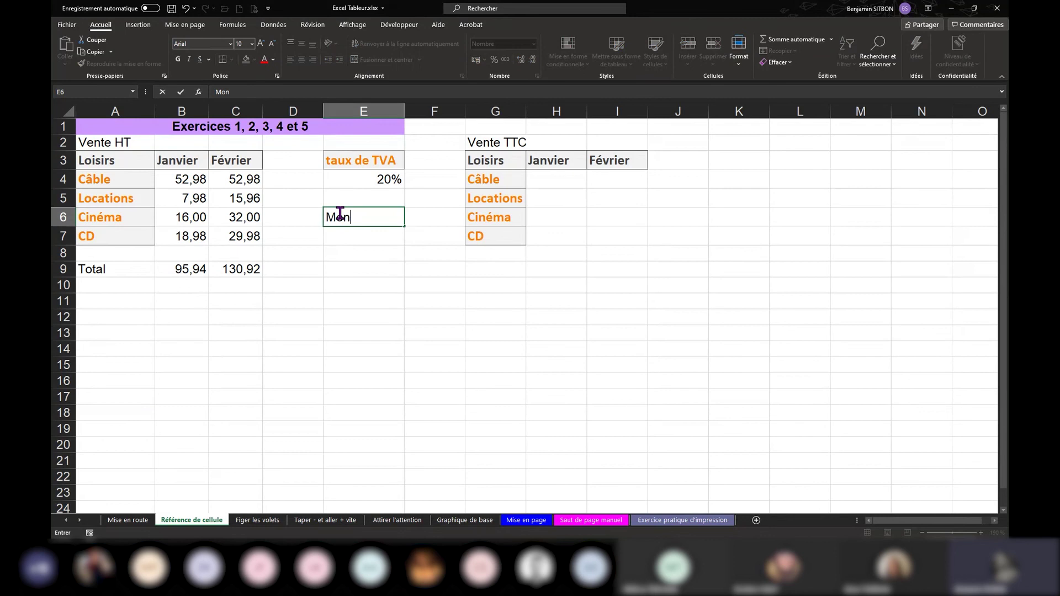
text(tant HT*)
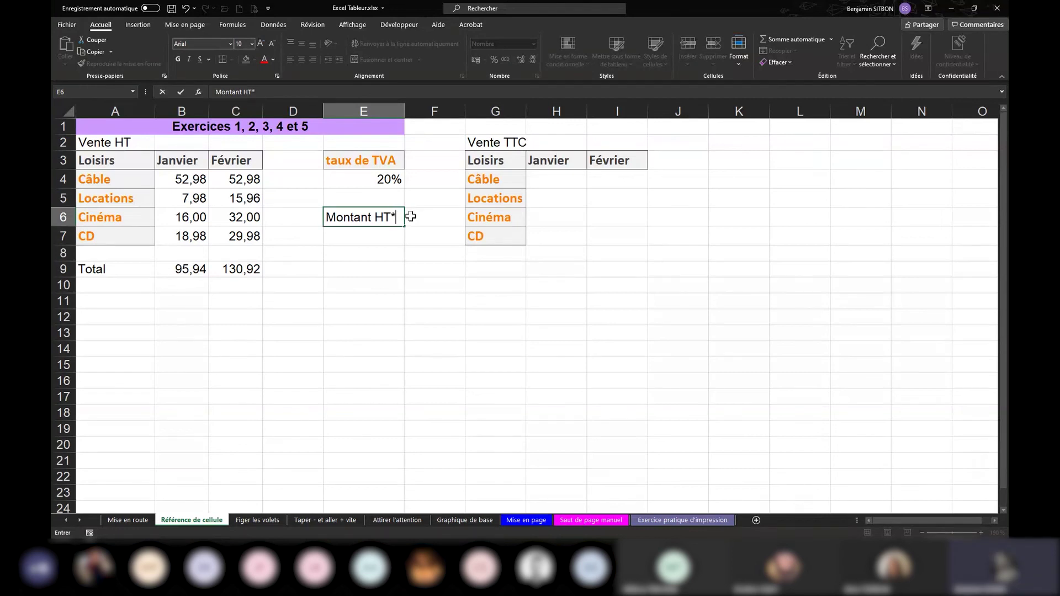
click(374, 217)
key(BackSpace)
text((1+)
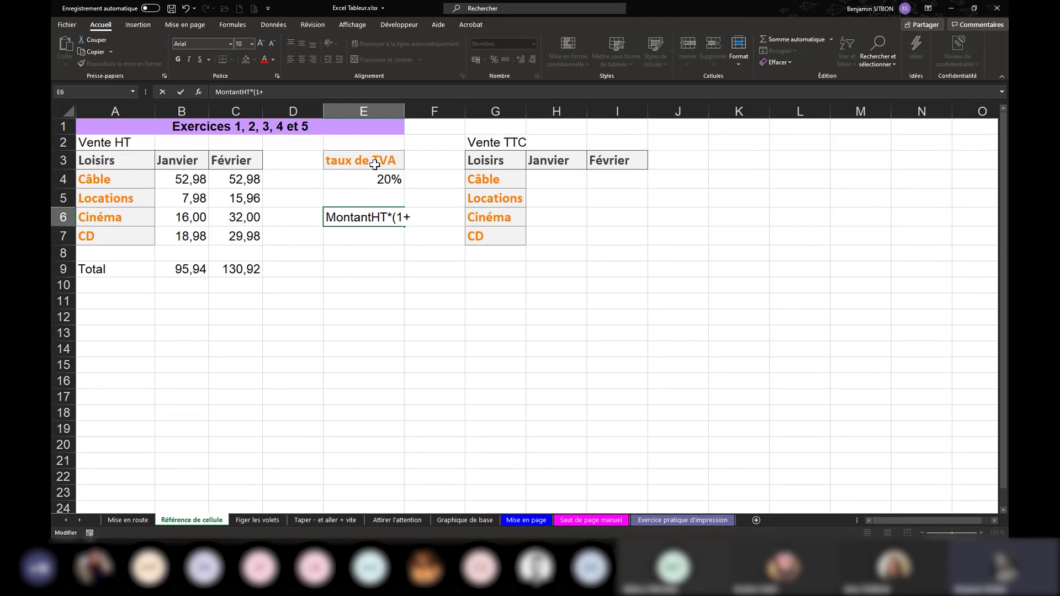
text(tauxTVA))
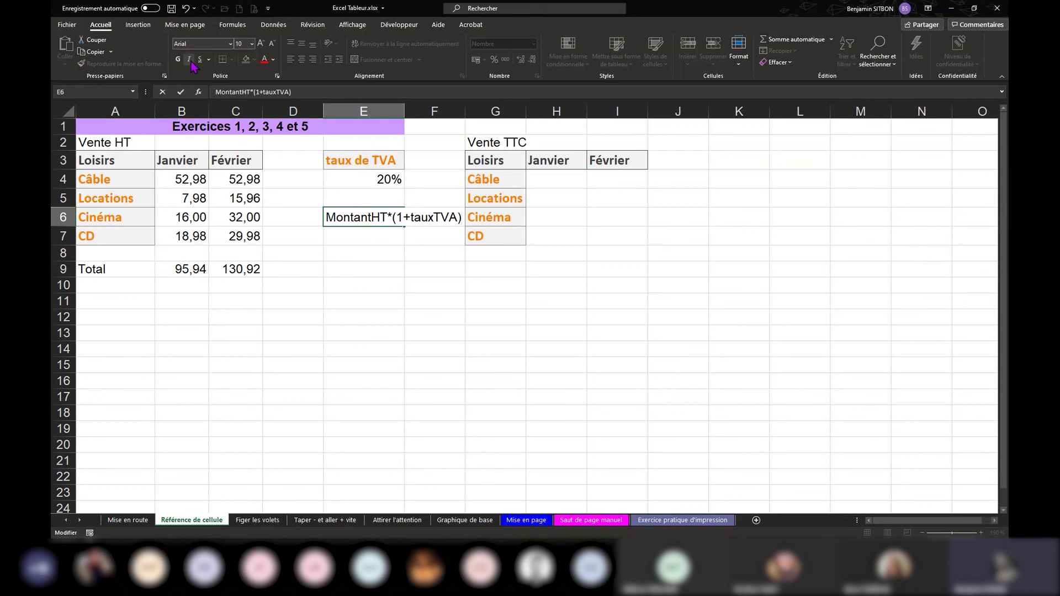
key(Return)
key(Up)
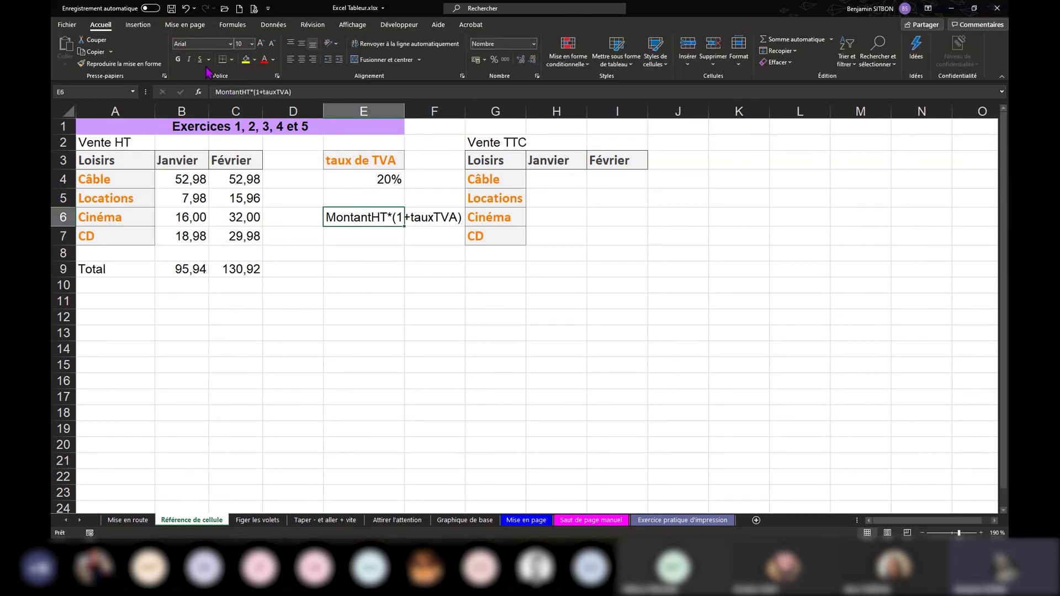
- Format the formula note in E6 as italic red text and autofit the width of column E
click(189, 60)
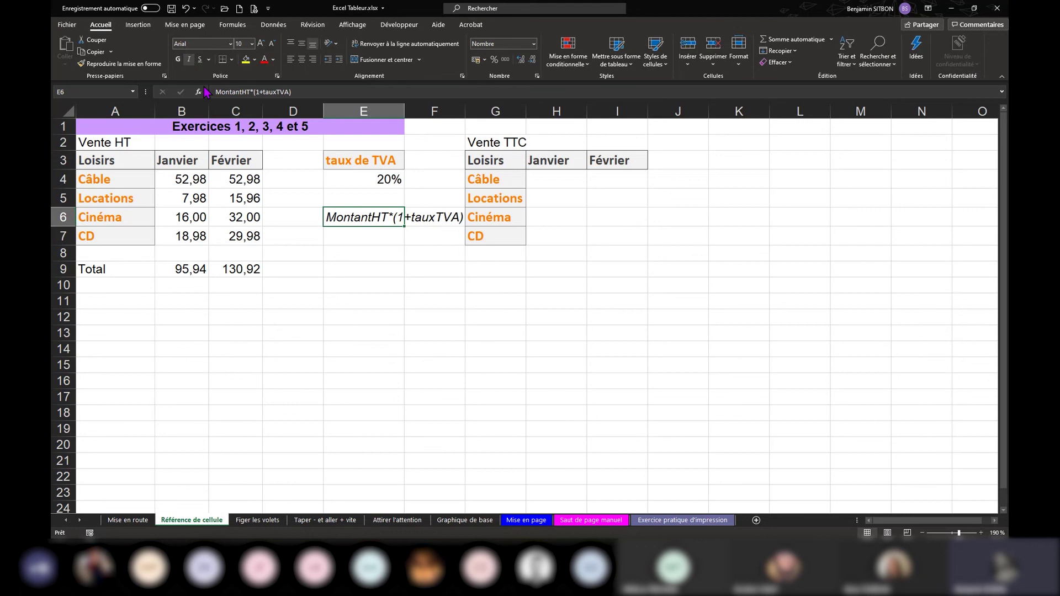
click(265, 59)
click(369, 255)
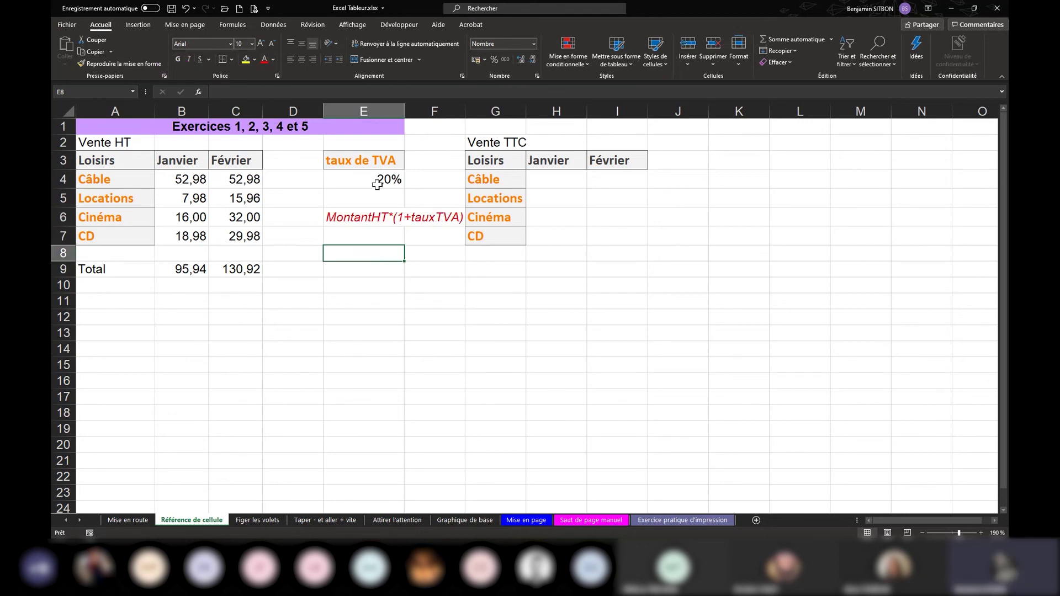
click(381, 216)
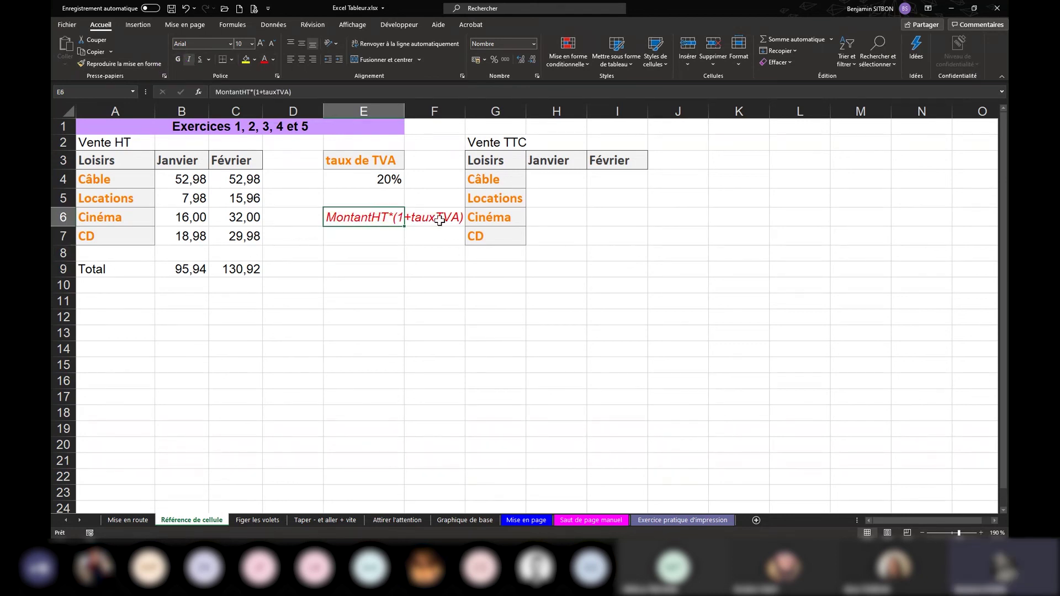
double_click(404, 111)
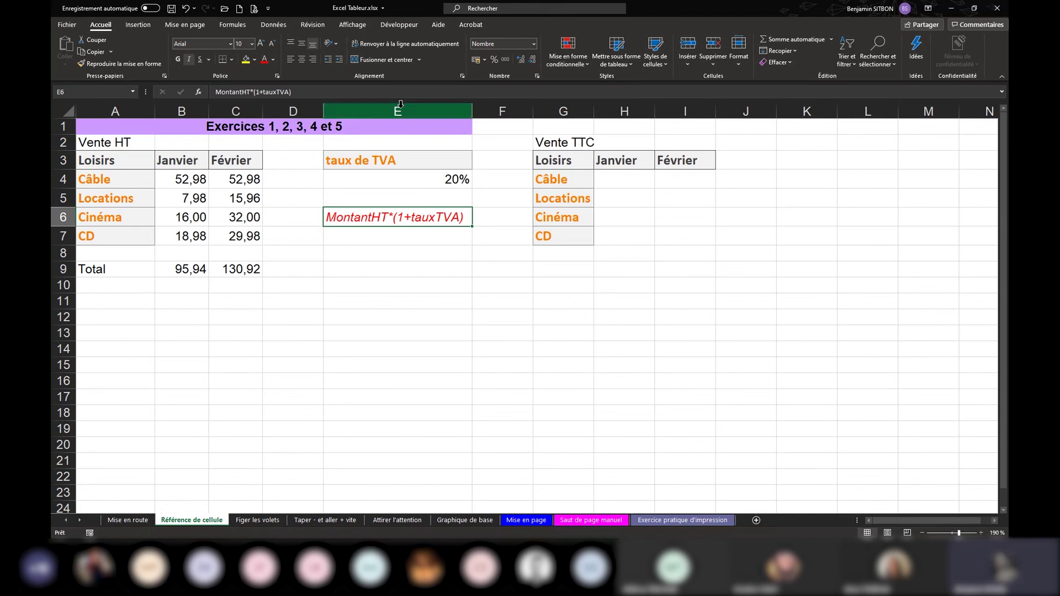
click(163, 176)
click(426, 180)
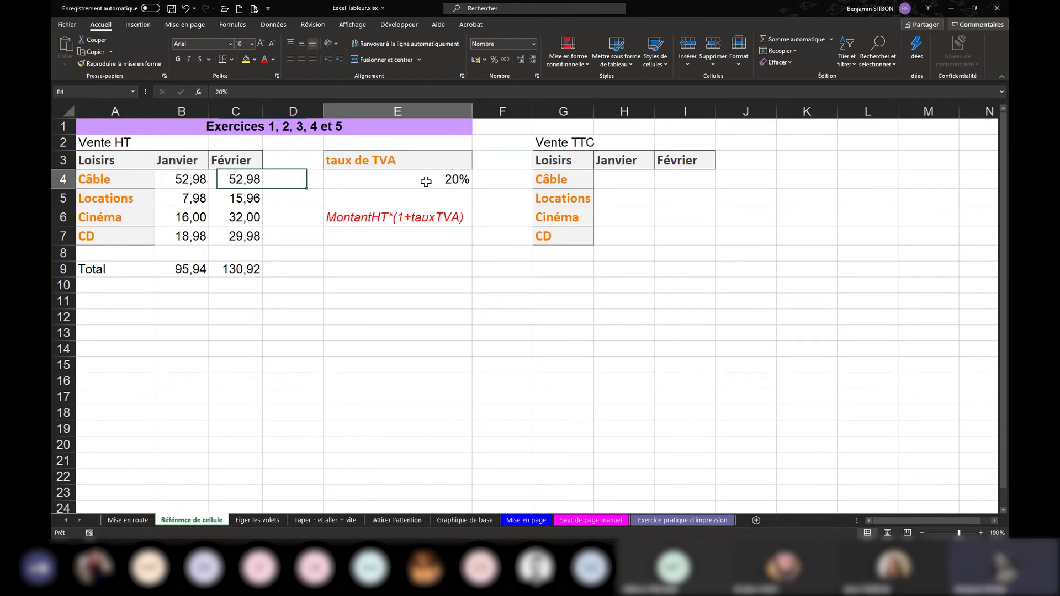
click(196, 176)
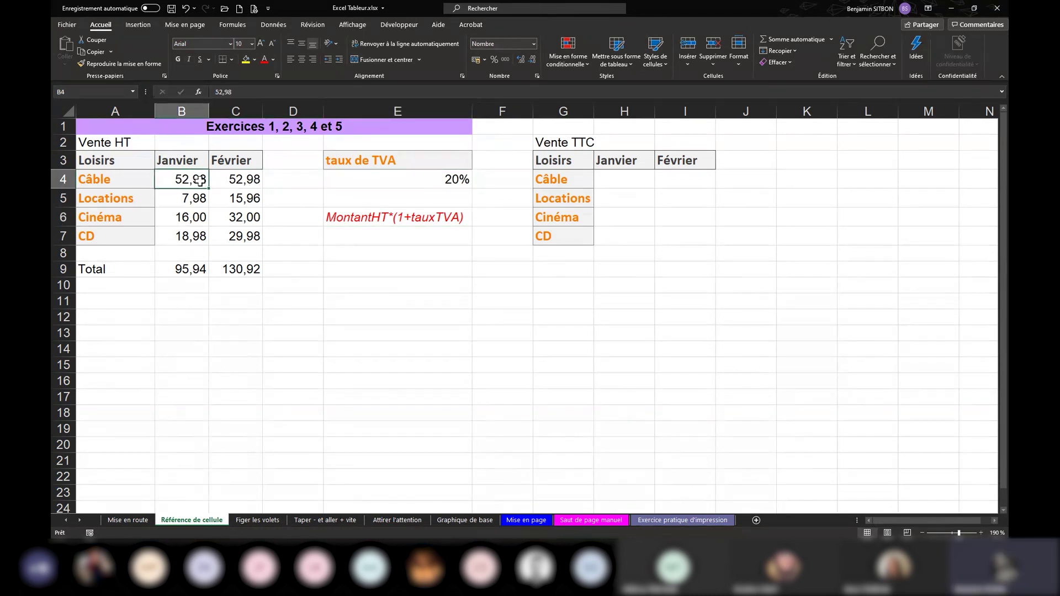
click(404, 178)
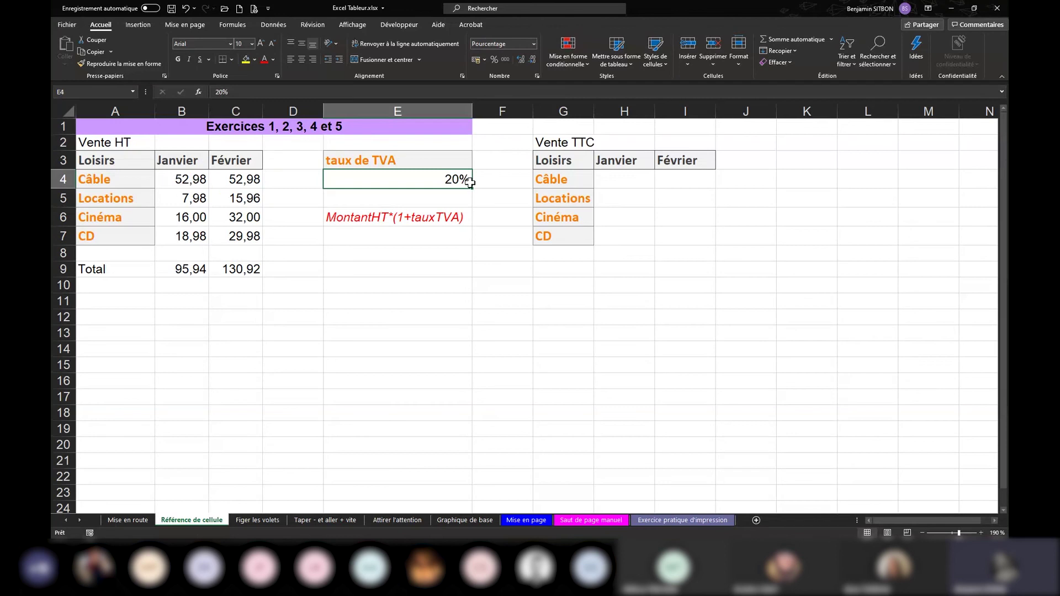
click(642, 178)
drag(655, 189, 732, 246)
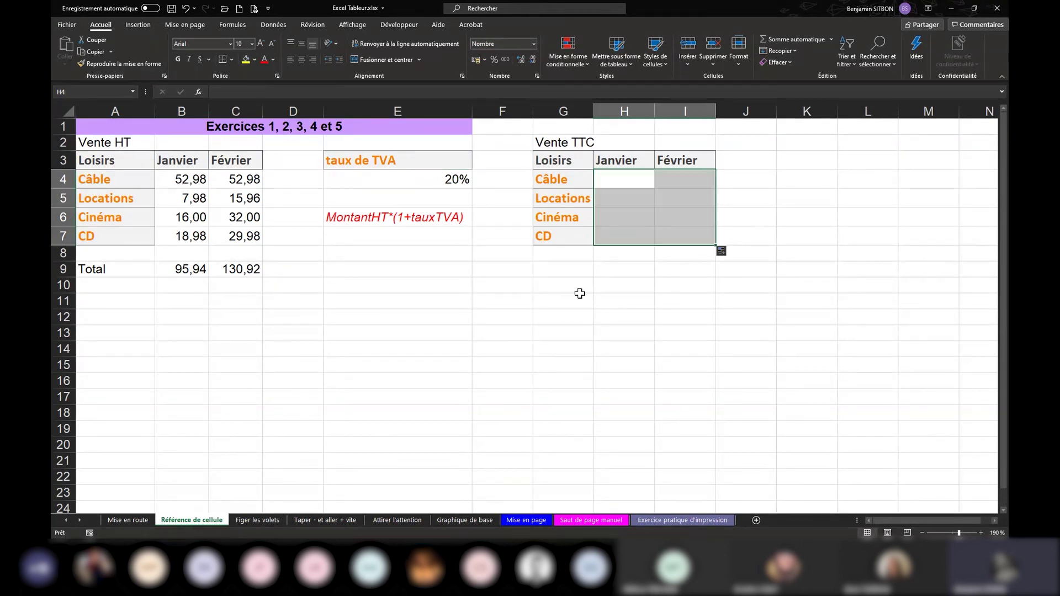
- Enter the formula =B4*(1+E4) in H4 for the January Câble amount including VAT
click(628, 178)
text(=)
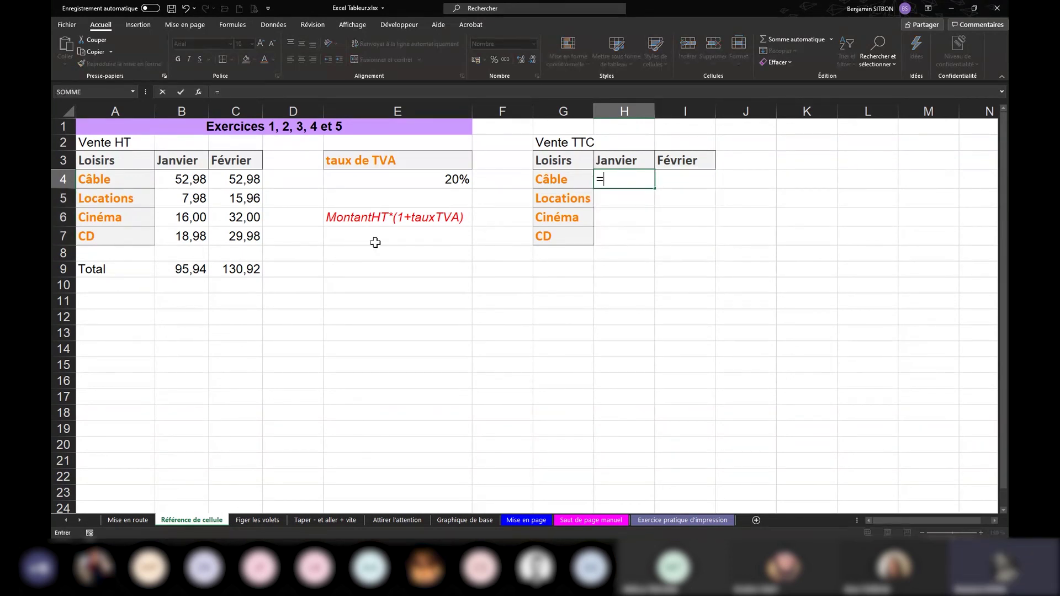
click(170, 181)
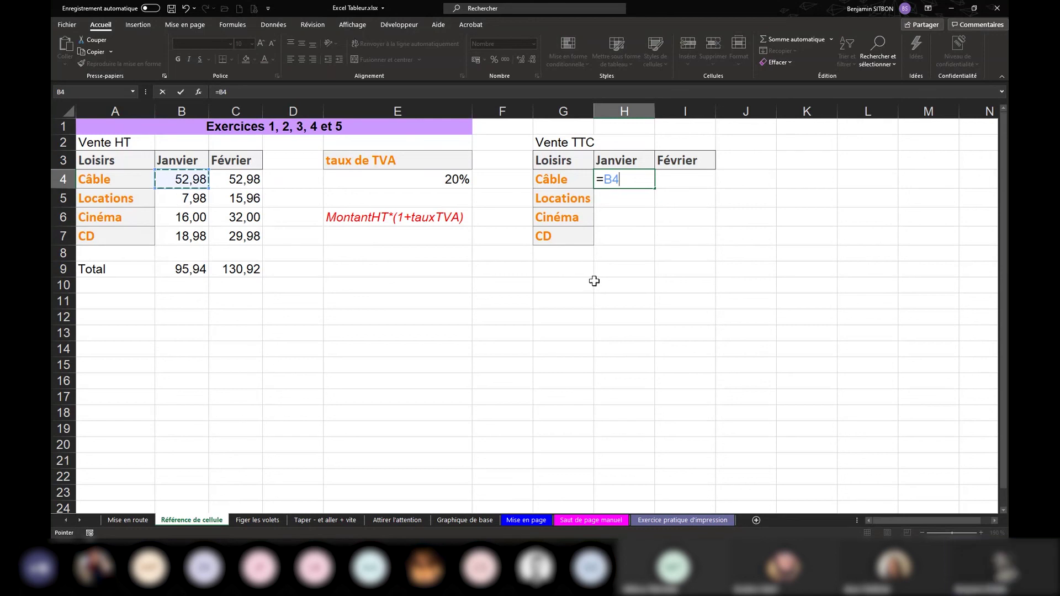
text(*)
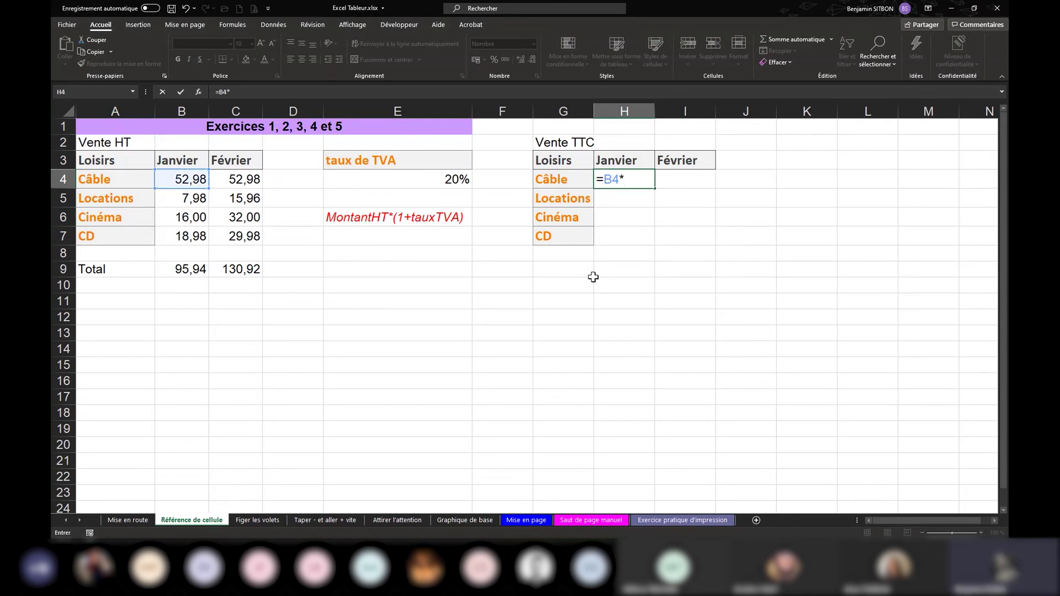
text((1+)
click(375, 177)
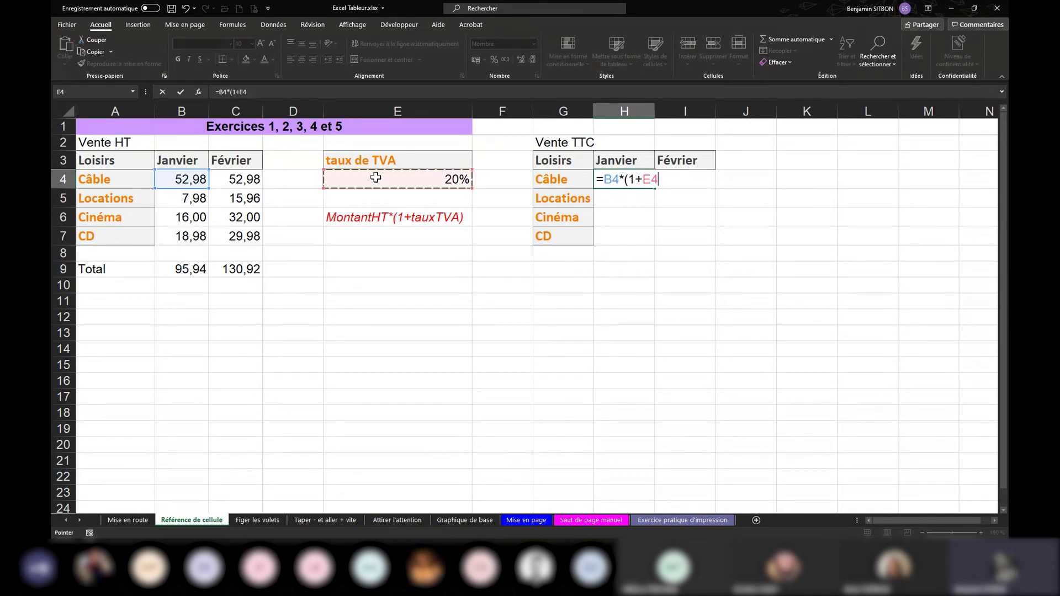
text())
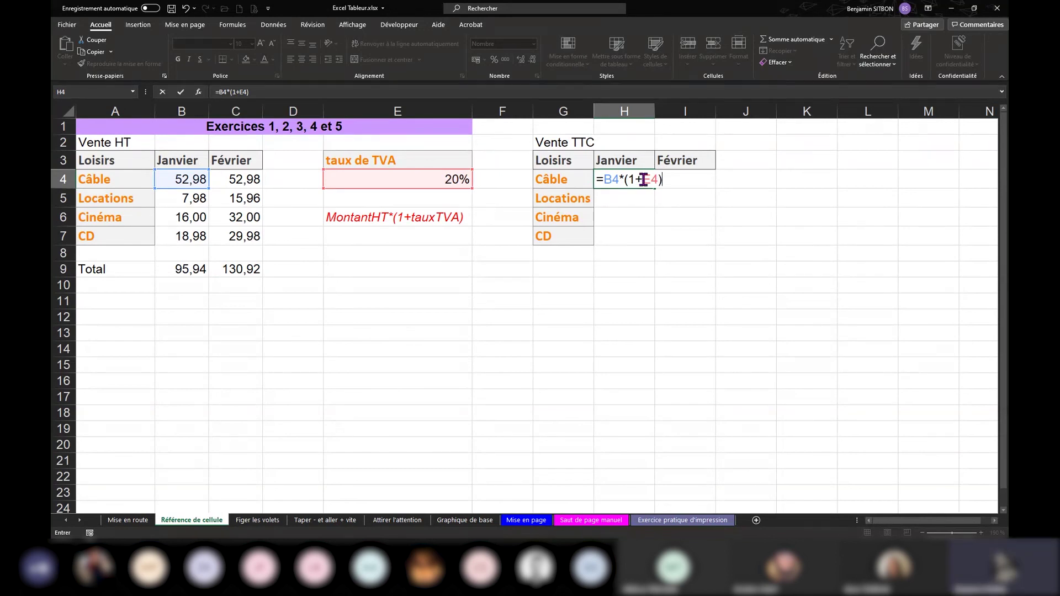
click(644, 180)
key(Return)
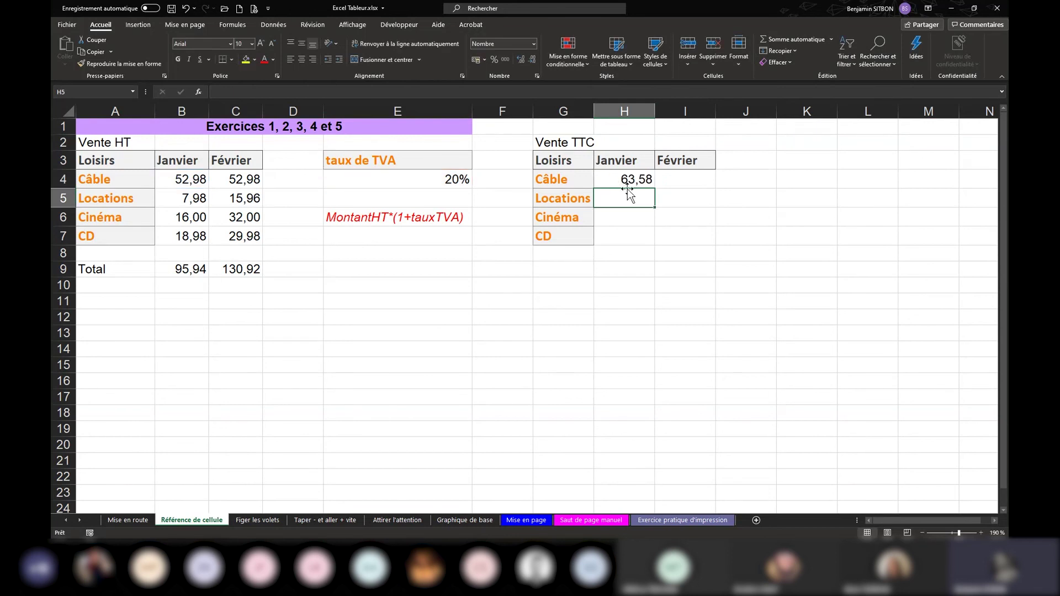
- Fill the H4 formula down and across the Vente TTC table through I7
click(200, 179)
click(606, 178)
click(191, 181)
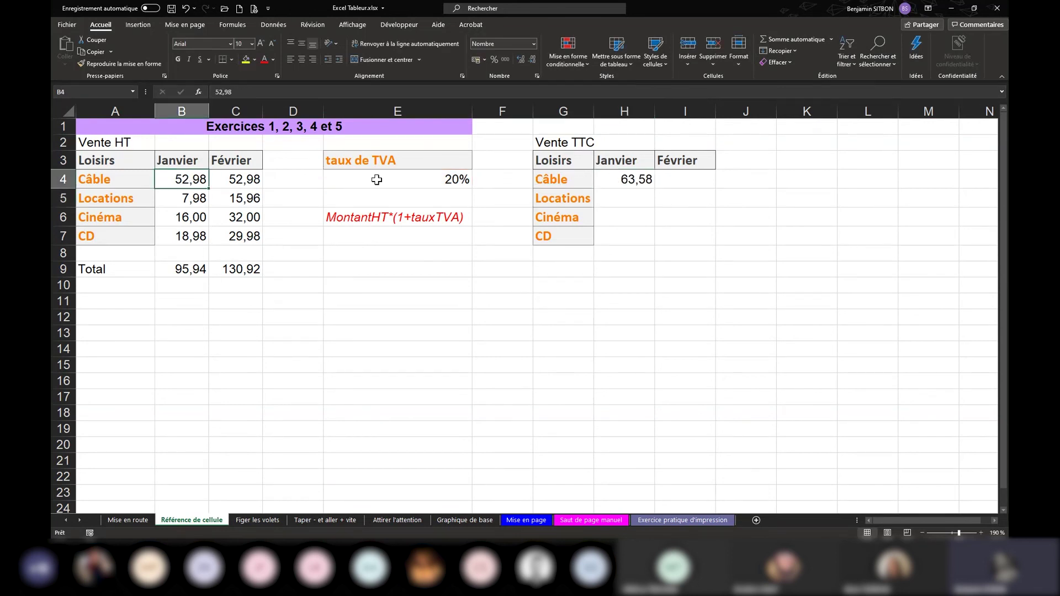
click(611, 179)
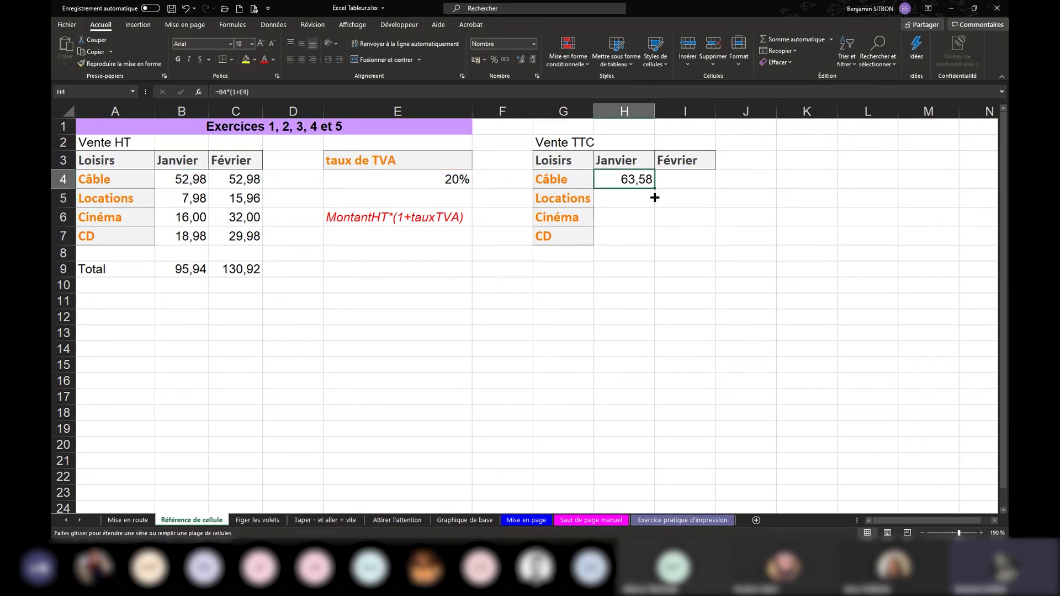
drag(655, 198, 718, 250)
- Examine the copied Vente TTC formulas in both months and check which amount and VAT rate cells they reference
click(628, 198)
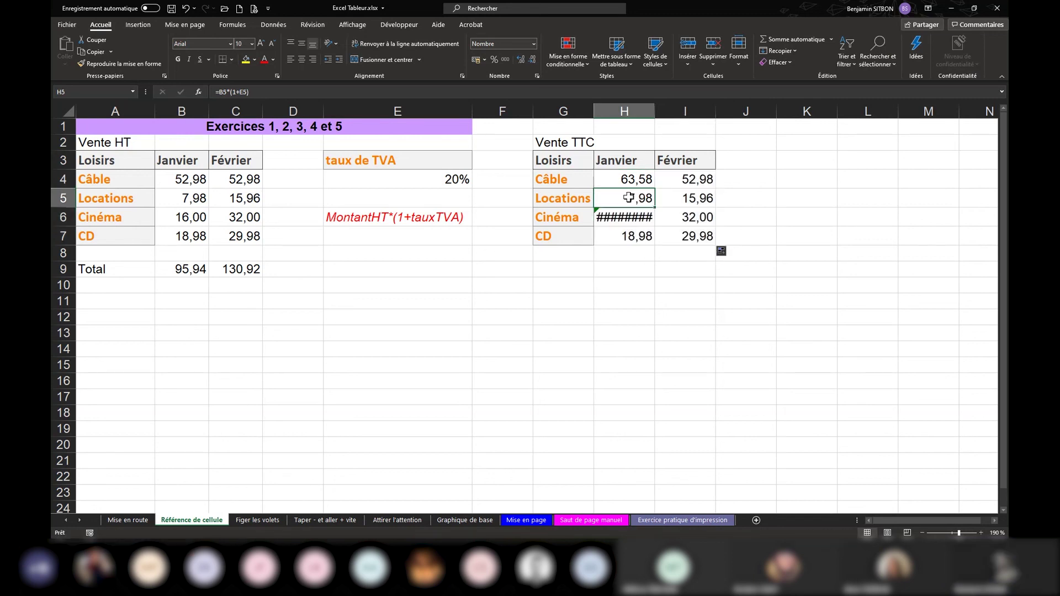
click(169, 197)
click(617, 235)
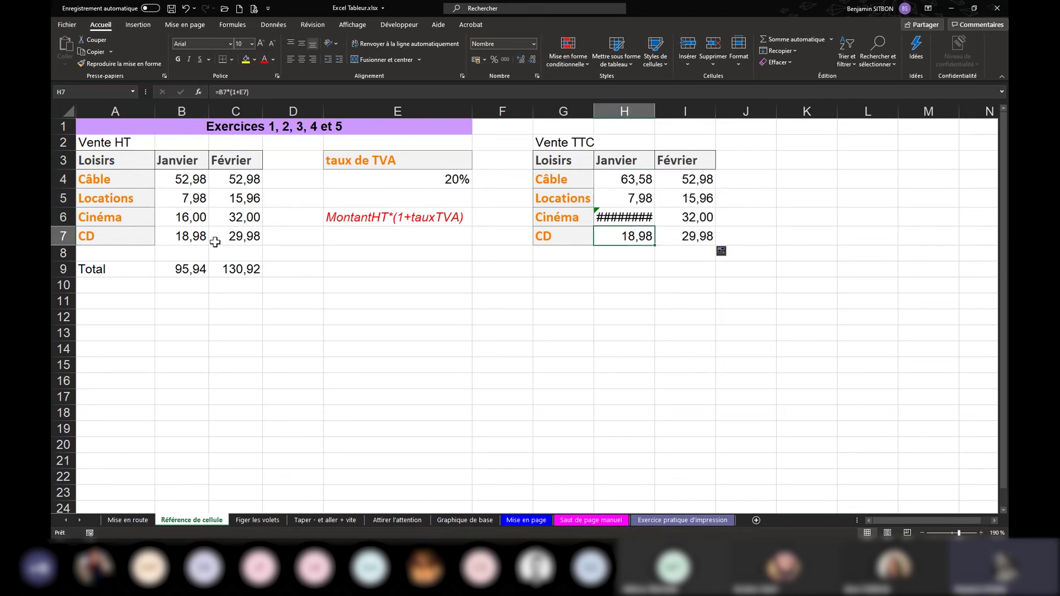
drag(681, 177, 685, 237)
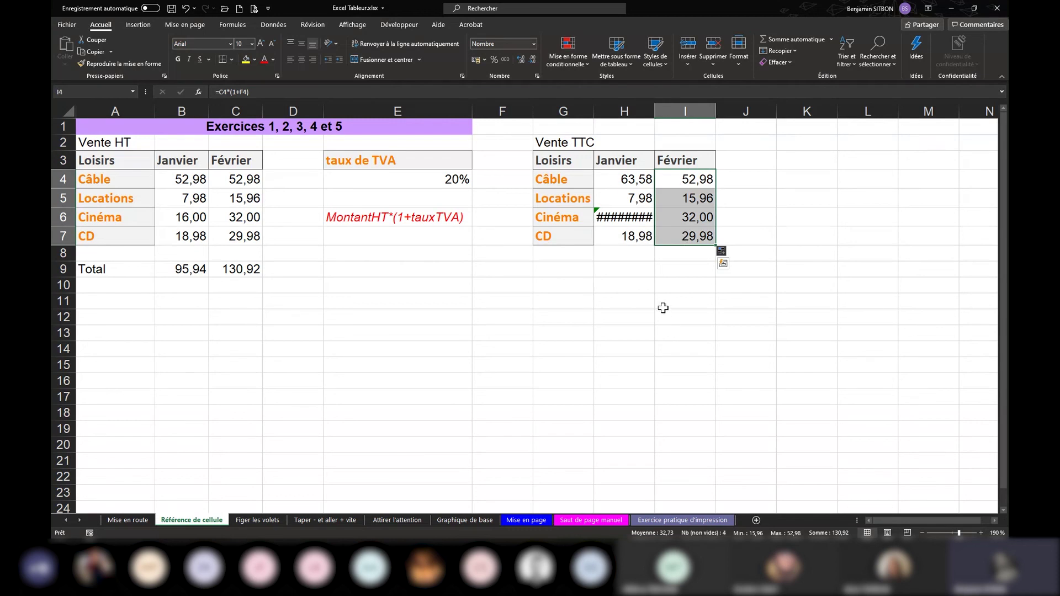
double_click(631, 198)
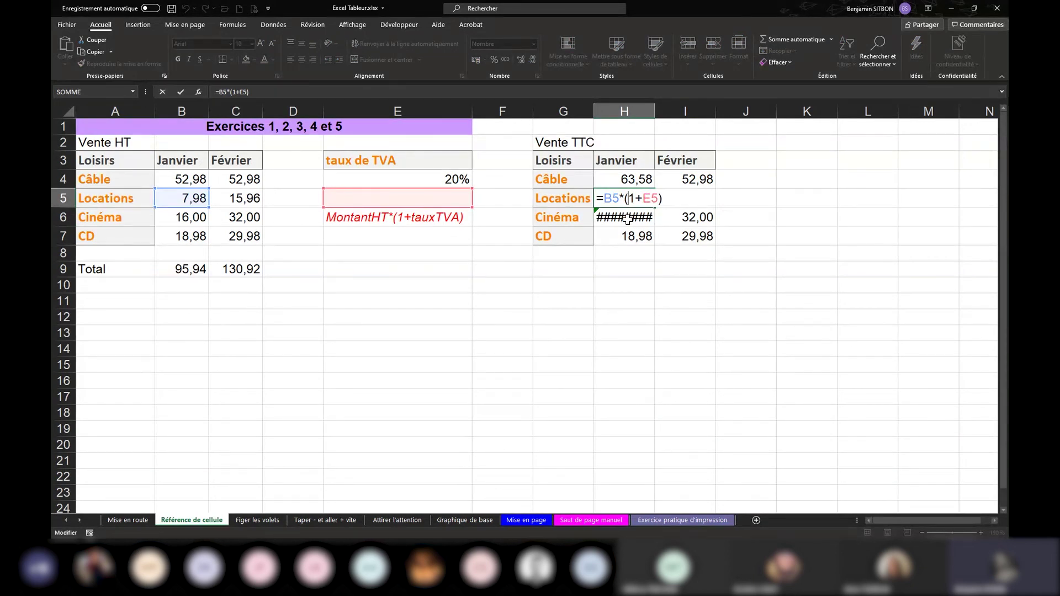
click(628, 217)
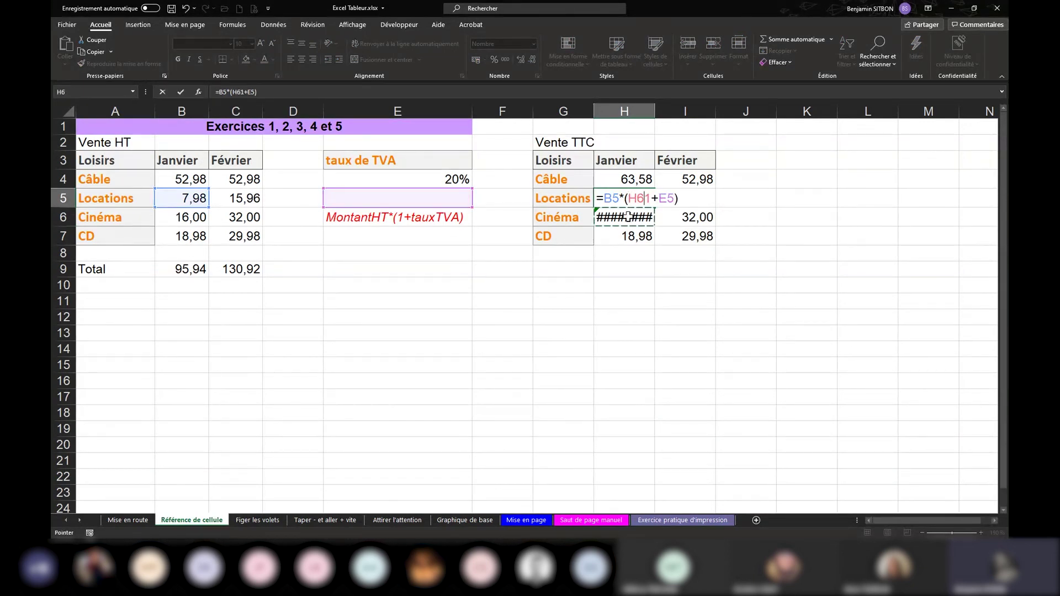
key(Escape)
double_click(628, 217)
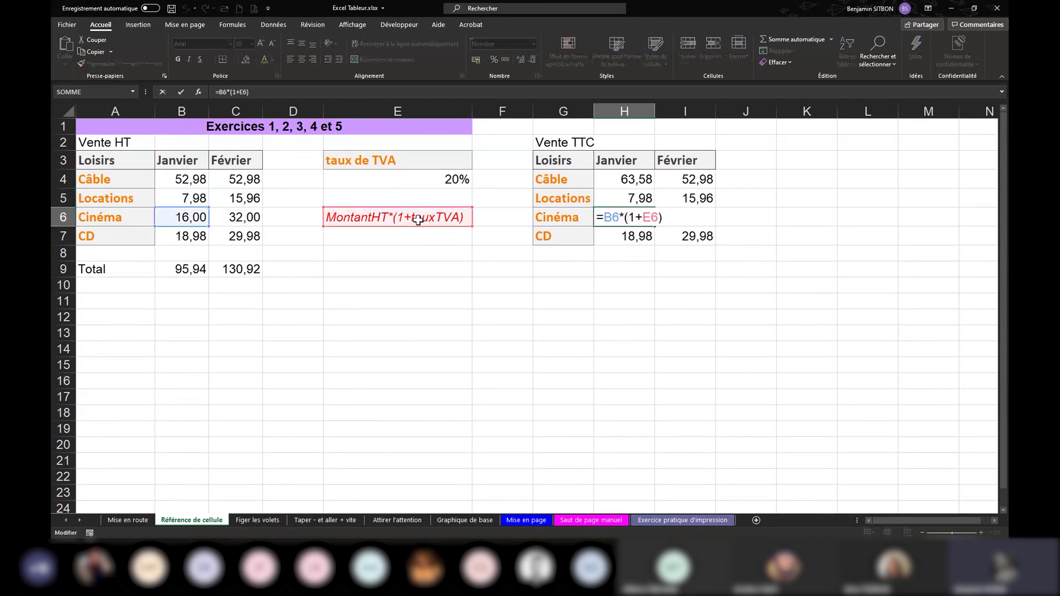
key(Return)
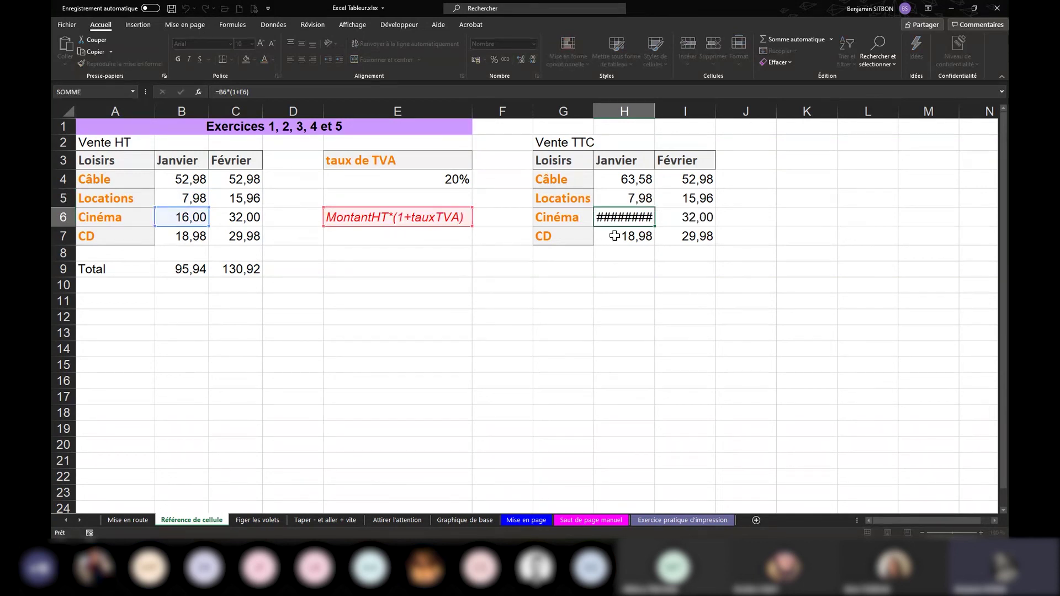
double_click(614, 236)
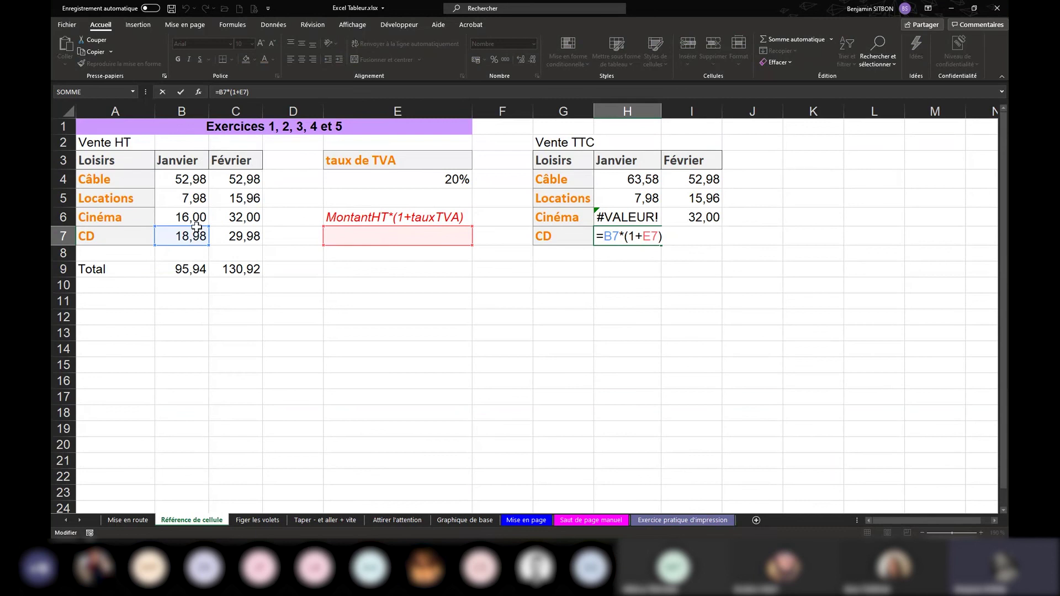
double_click(684, 179)
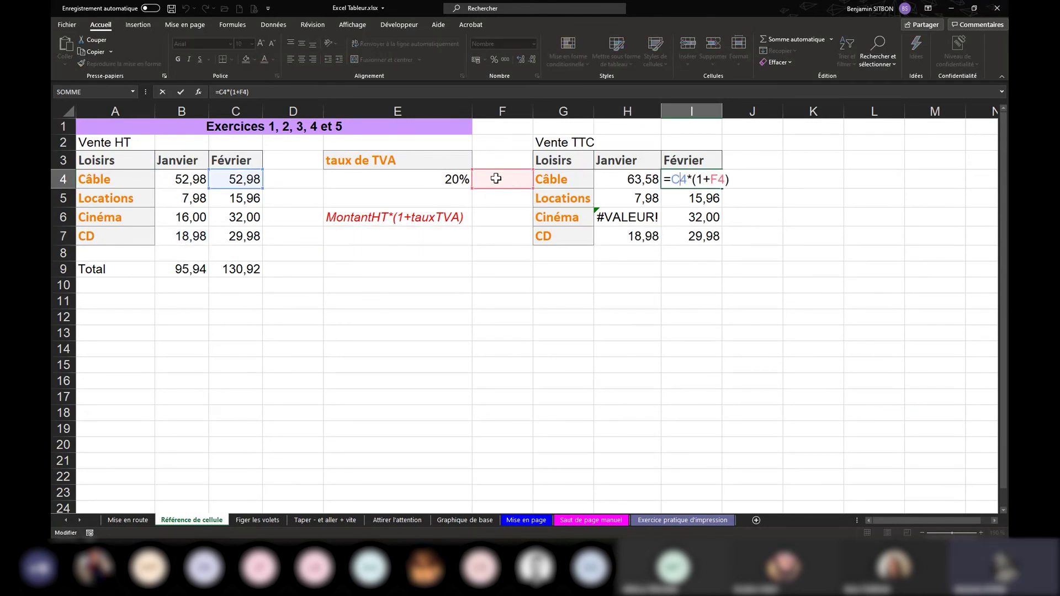
double_click(679, 198)
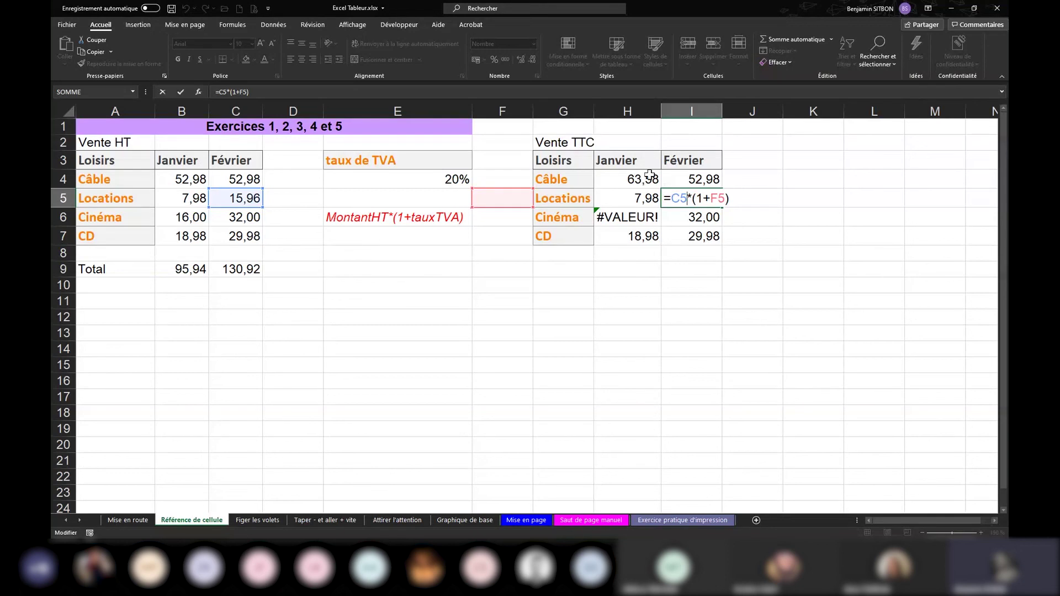
key(Return)
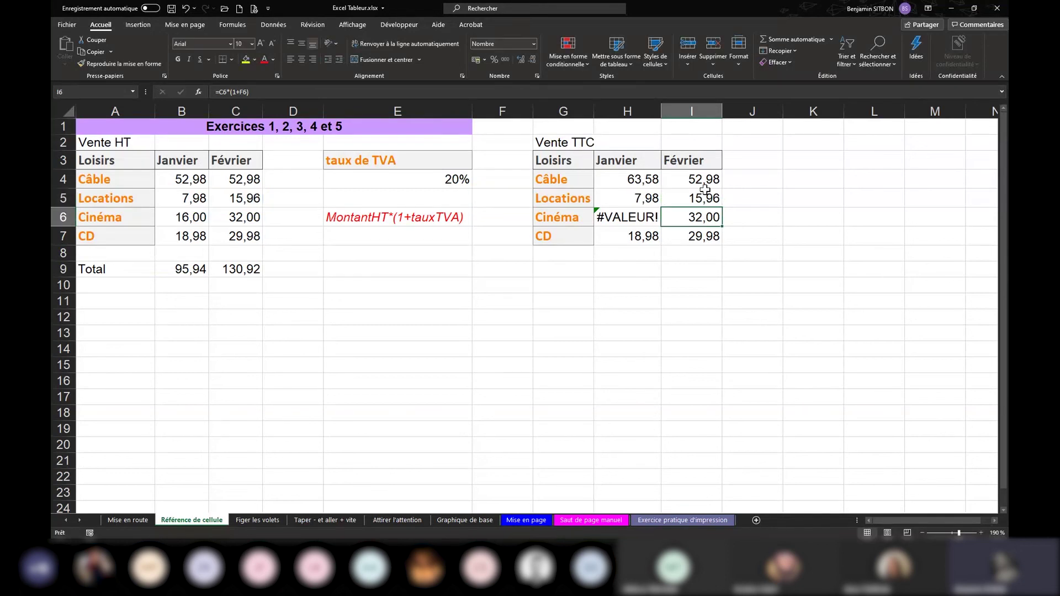
- Make the VAT rate reference in H4 absolute with =B4*(1+$E$4) and fill the formula across the Vente TTC table through I7
double_click(640, 177)
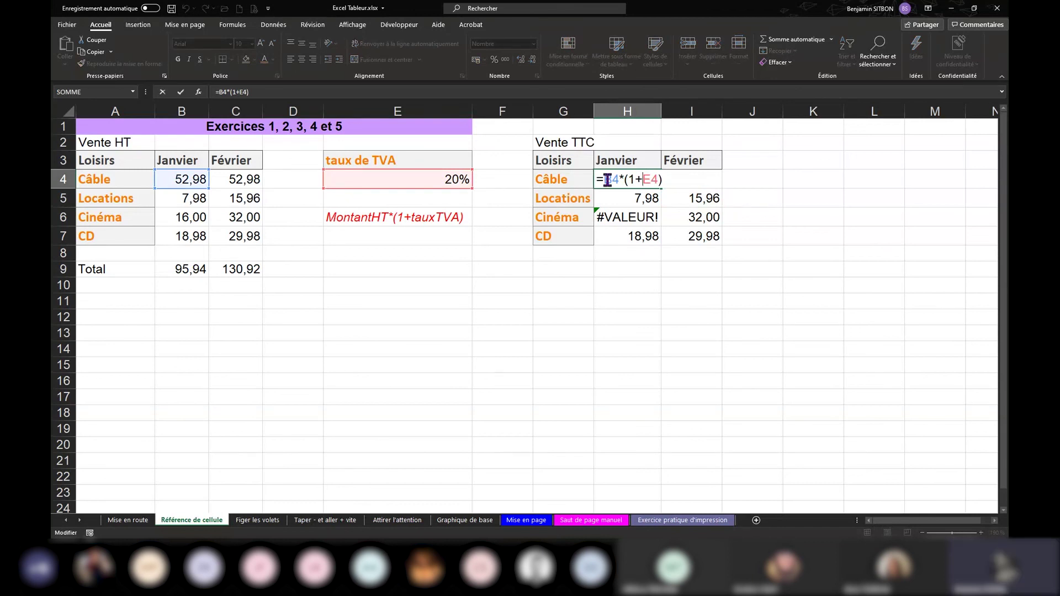
double_click(650, 179)
click(643, 182)
text($E)
text($)
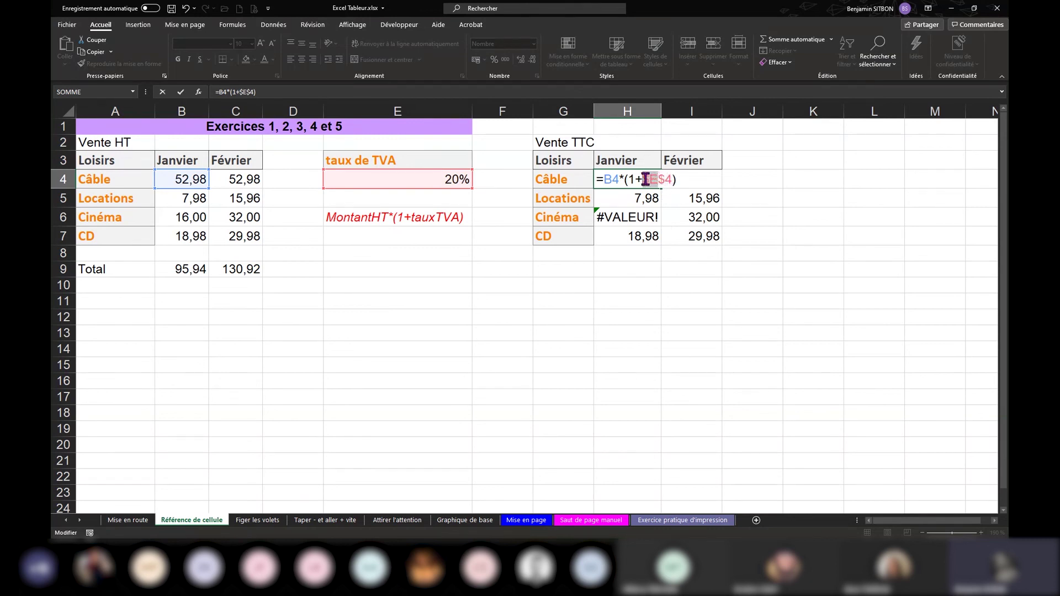
drag(672, 180, 658, 180)
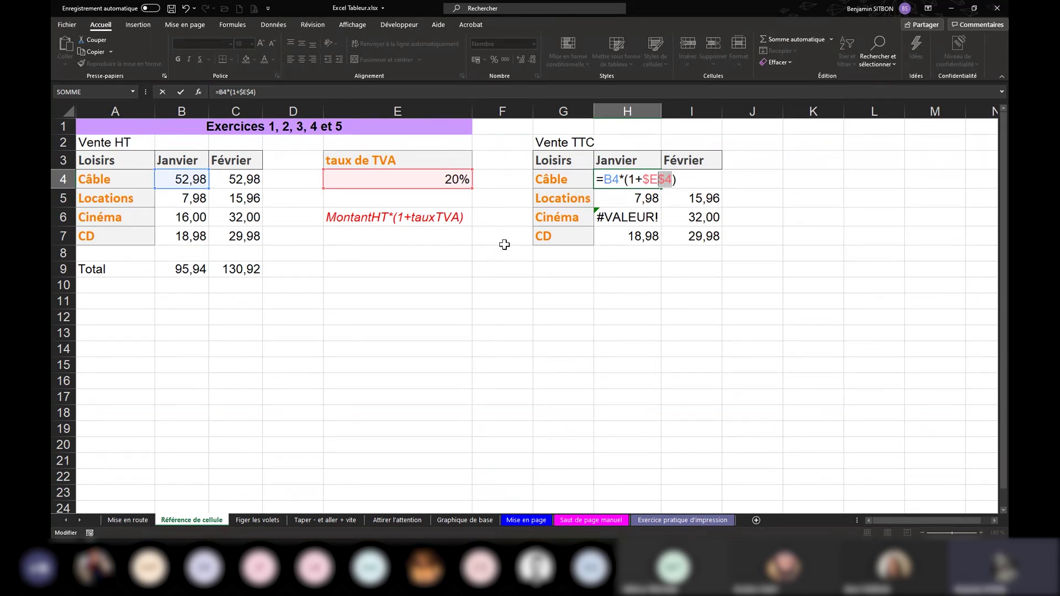
key(Return)
click(627, 181)
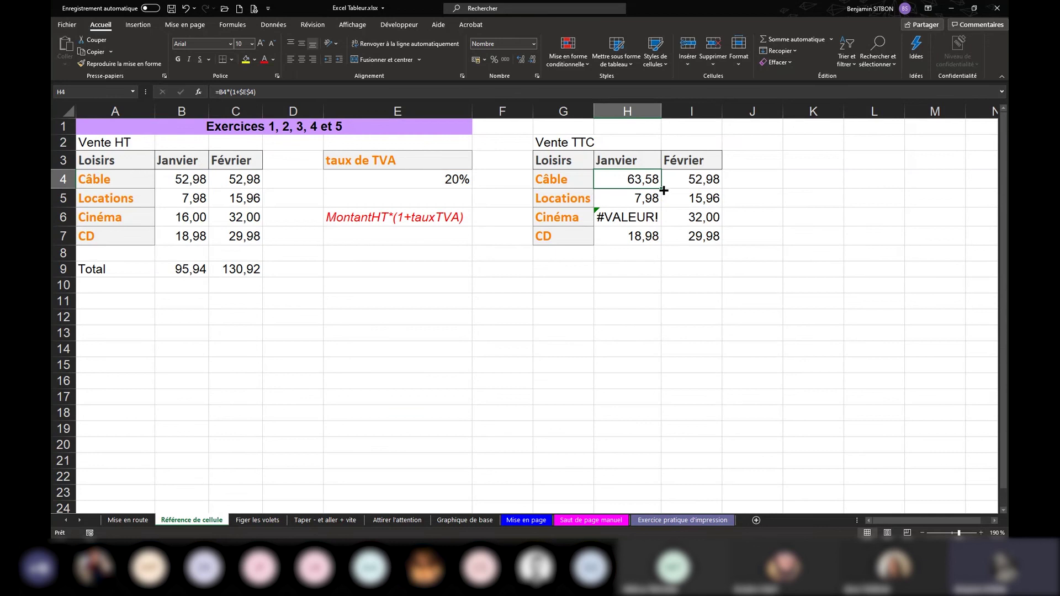
drag(662, 190, 718, 250)
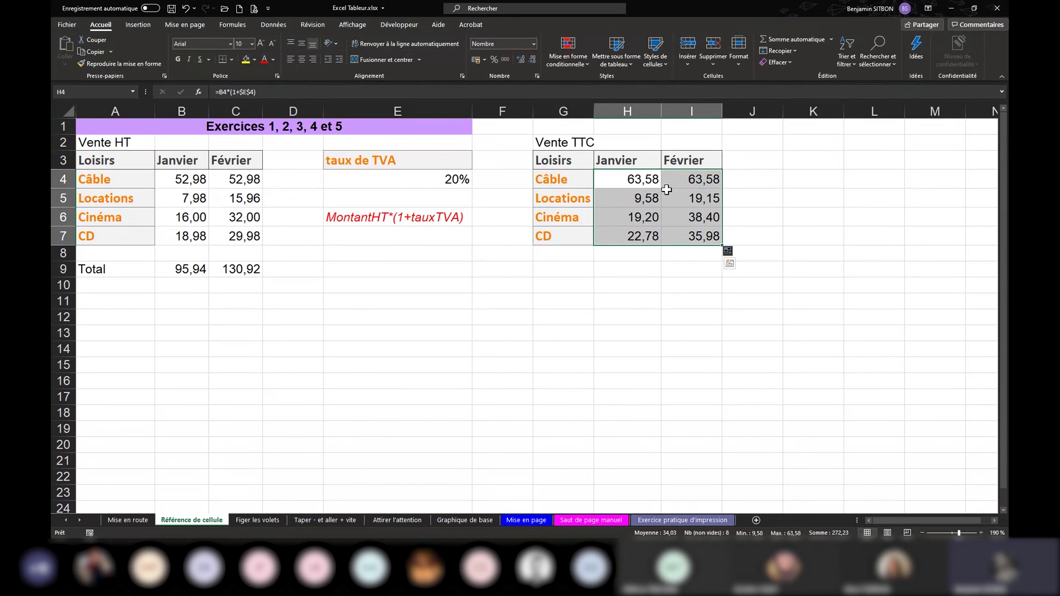
- Examine the relative and absolute references in the H4 formula and select the VAT rate cell E4
double_click(635, 178)
drag(672, 179, 605, 181)
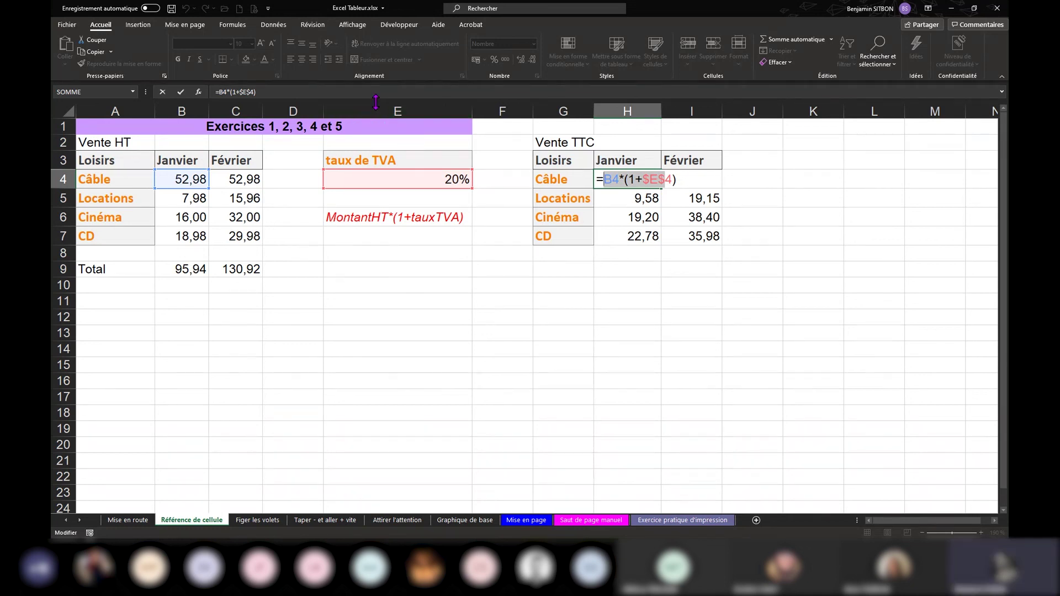
key(Return)
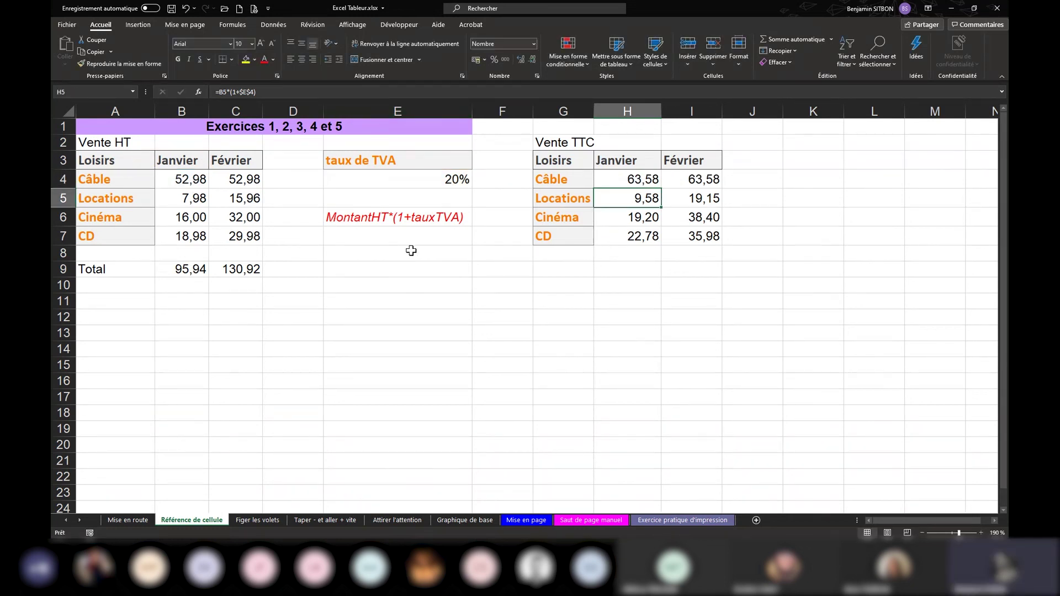
click(402, 181)
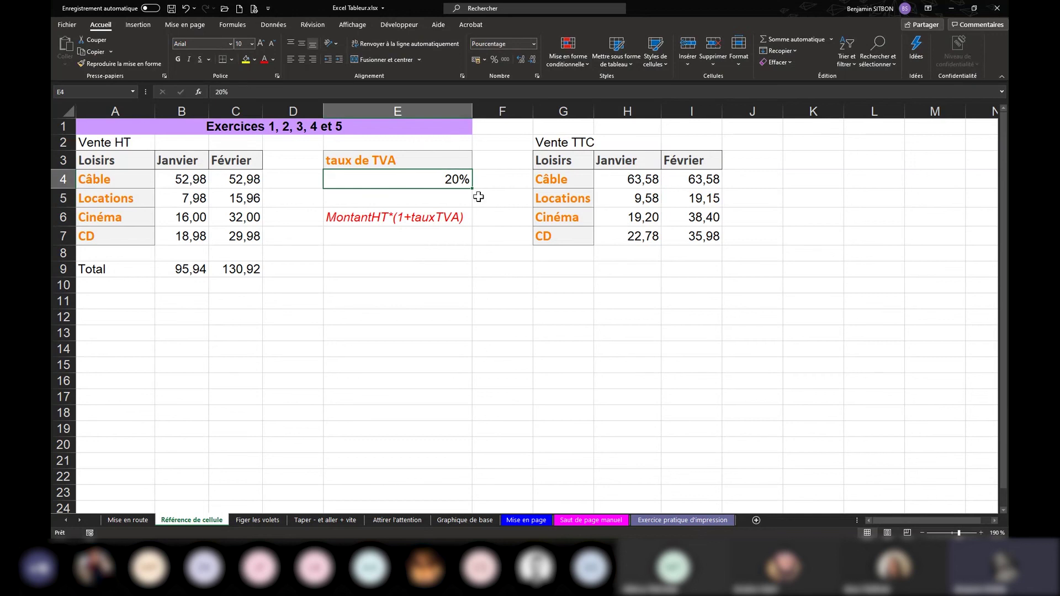